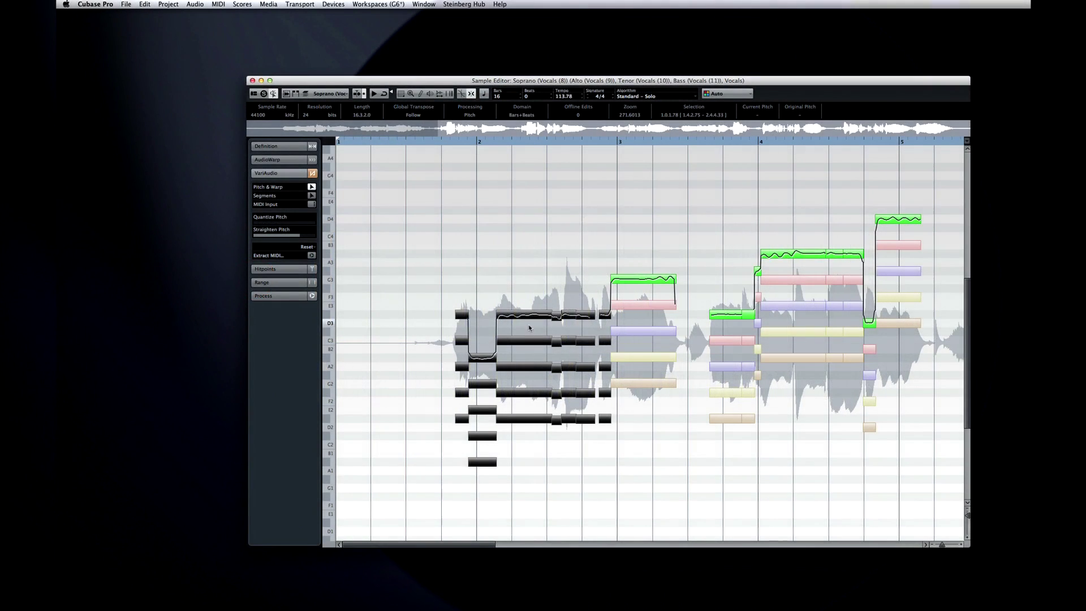
Drag the first black VariAudio harmony segments up about five semitones
{"action": "left_click_drag", "start_coordinate": [529, 347], "coordinate": [531, 308]}
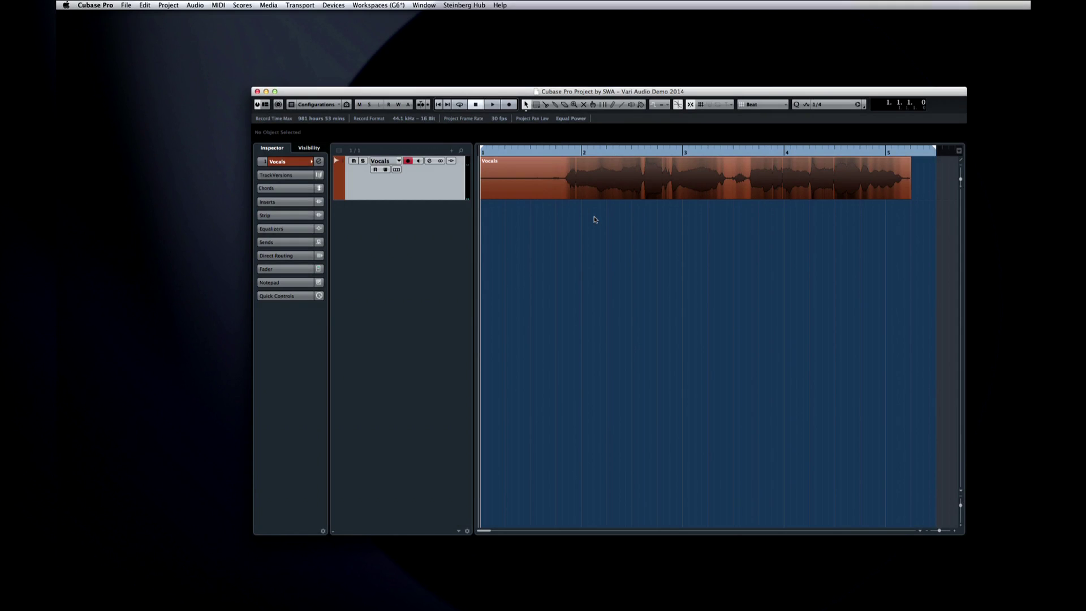
Play the Vocals recording through once, stop it, and select its audio event
{"action": "key", "text": "space"}
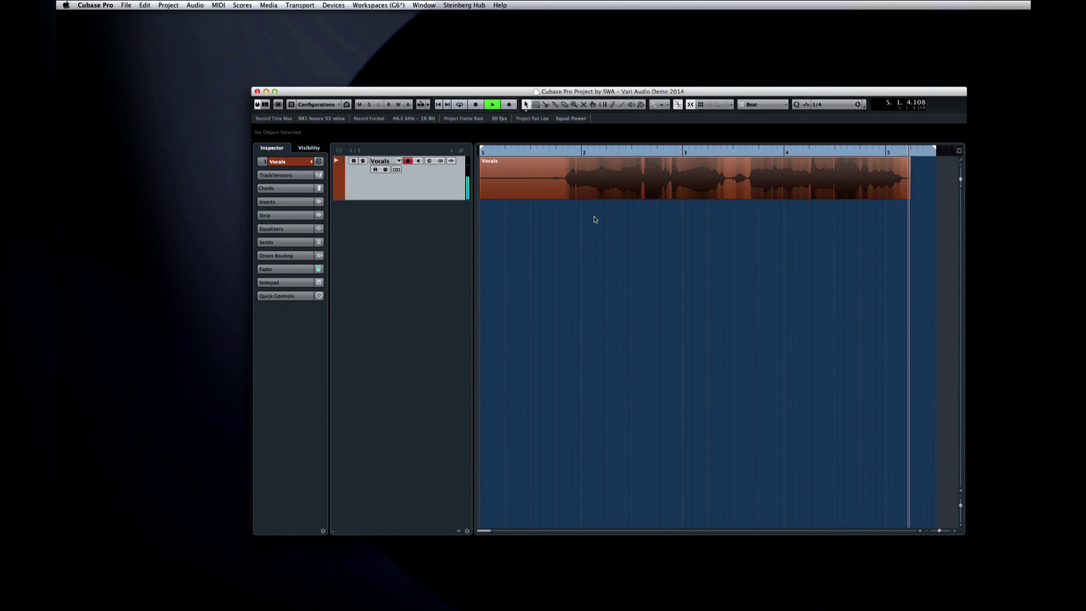
{"action": "key", "text": "space"}
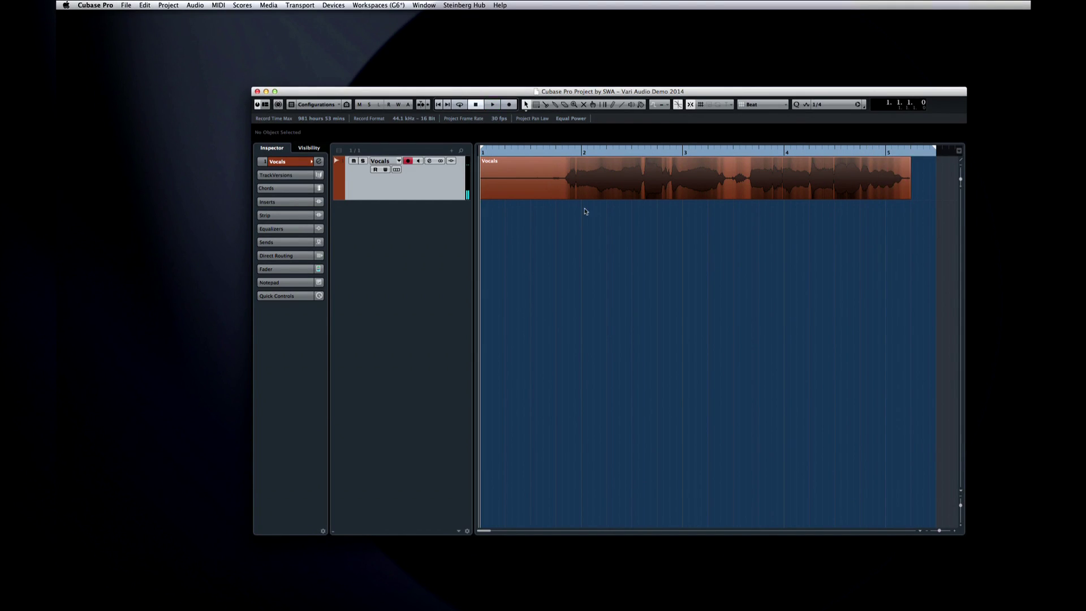
{"action": "left_click", "coordinate": [552, 190]}
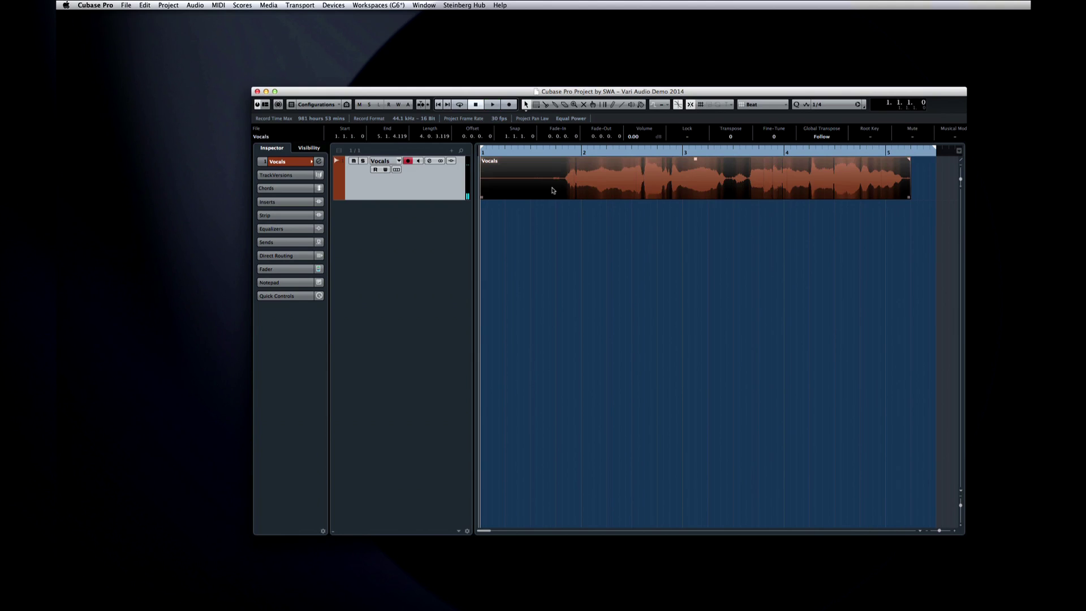
{"action": "left_click", "coordinate": [192, 4]}
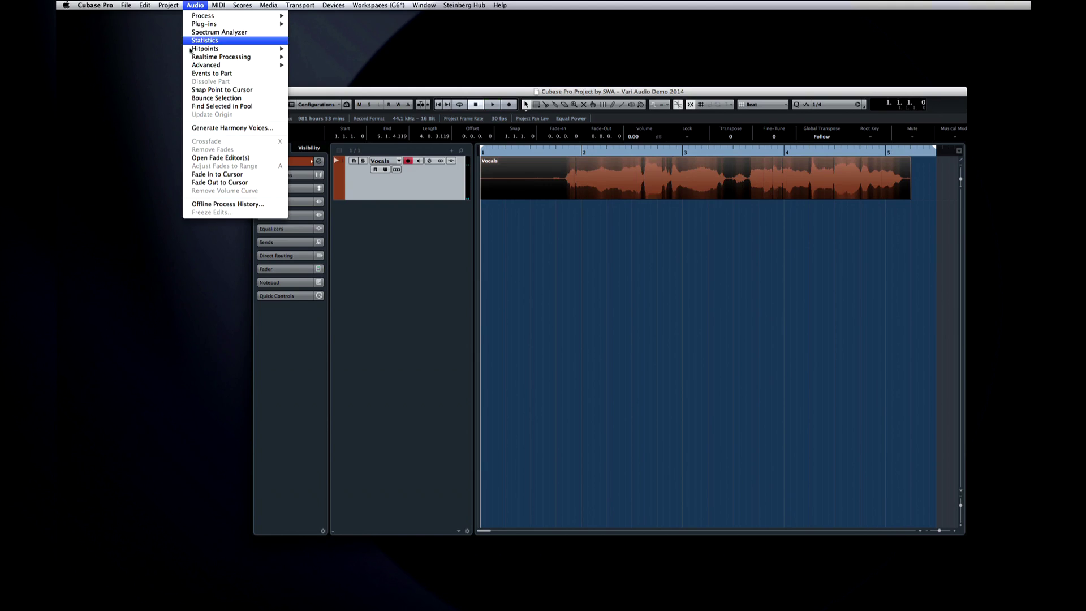
In Generate Harmony Voices, set Number of Voices to 2
{"action": "left_click", "coordinate": [275, 129]}
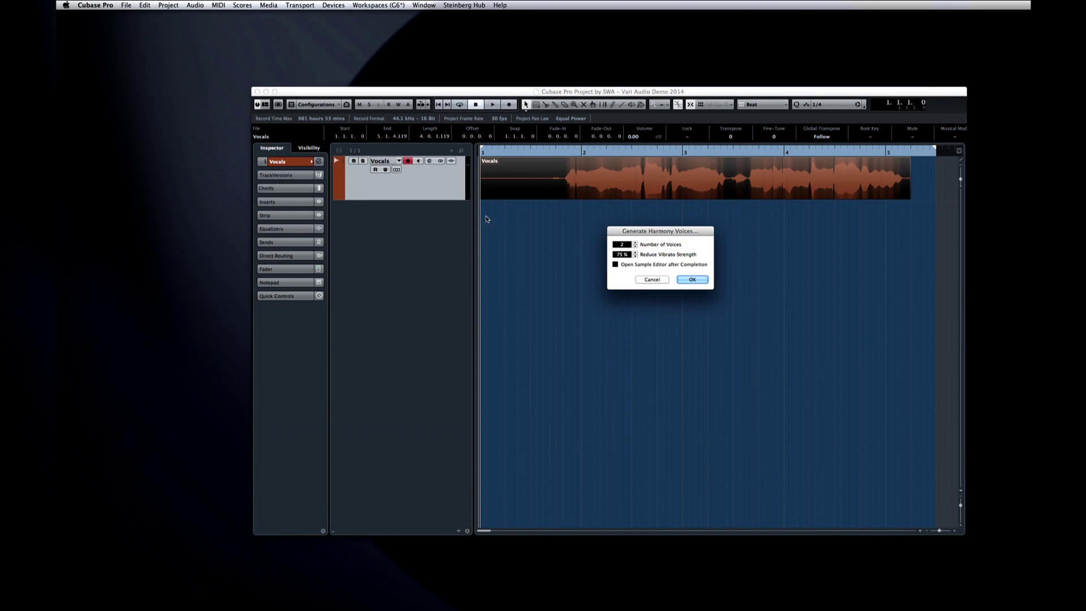
{"action": "left_click", "coordinate": [635, 242]}
{"action": "left_click", "coordinate": [635, 247]}
{"action": "left_click", "coordinate": [636, 247]}
{"action": "left_click", "coordinate": [636, 244]}
Generate the Soprano and Alto harmony tracks and play them back with the vocal
{"action": "left_click", "coordinate": [692, 279]}
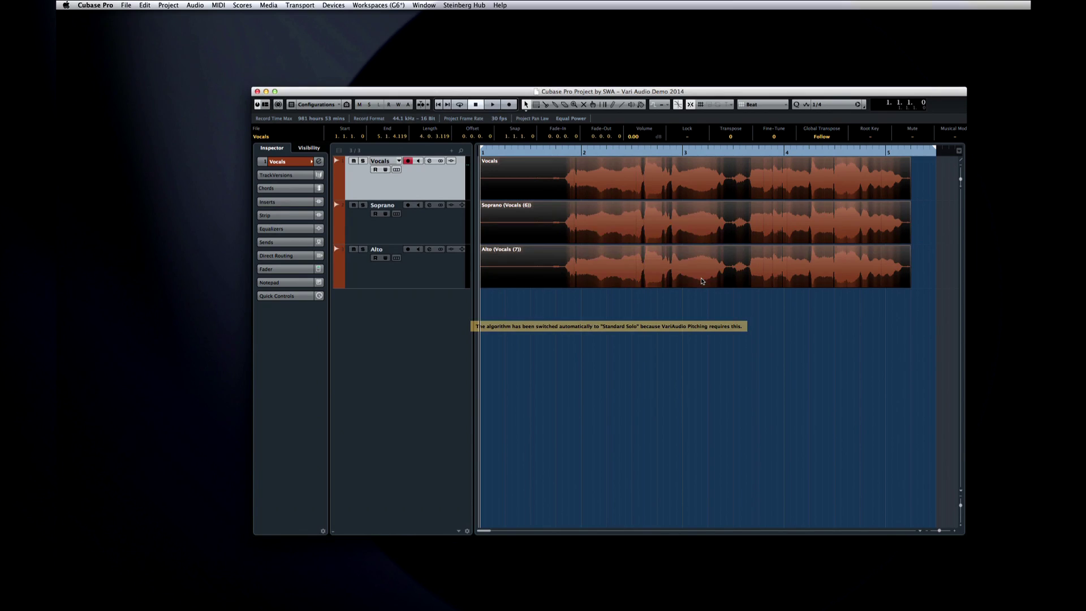
{"action": "mouse_move", "coordinate": [687, 275]}
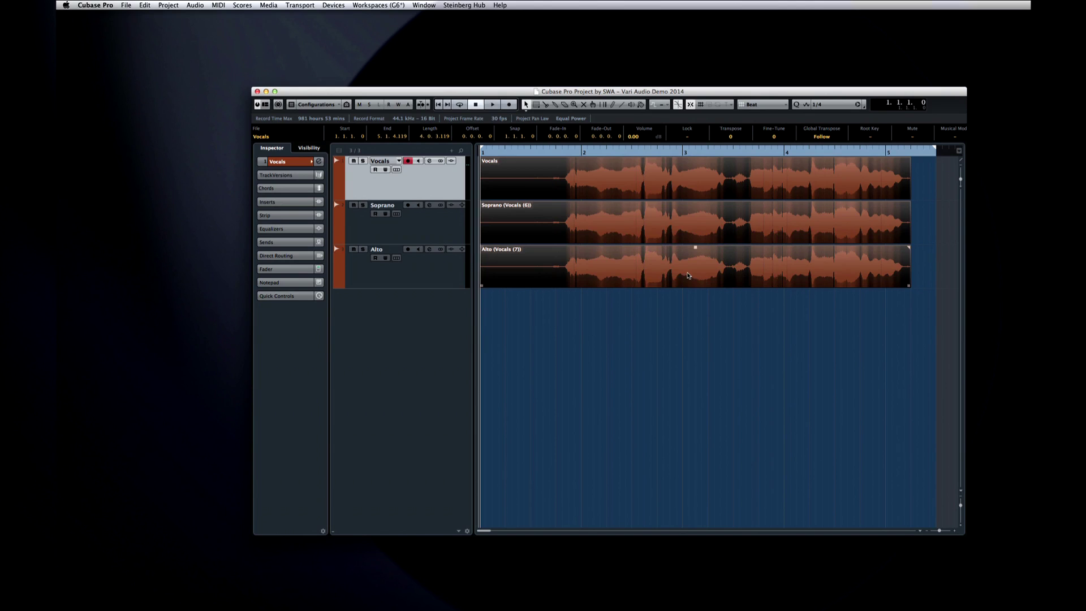
{"action": "key", "text": "space"}
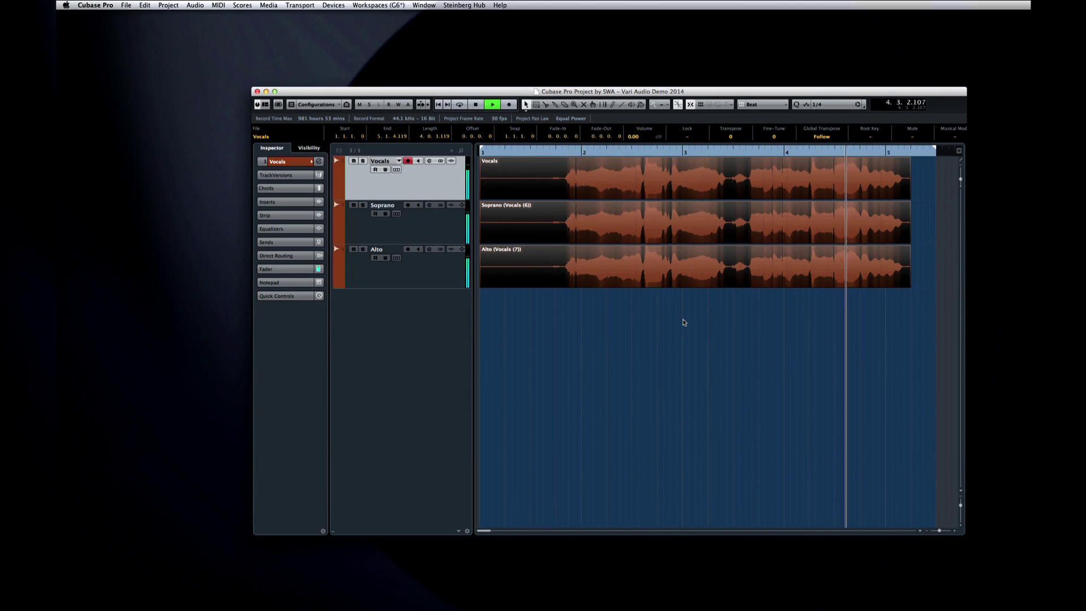
{"action": "key", "text": "space"}
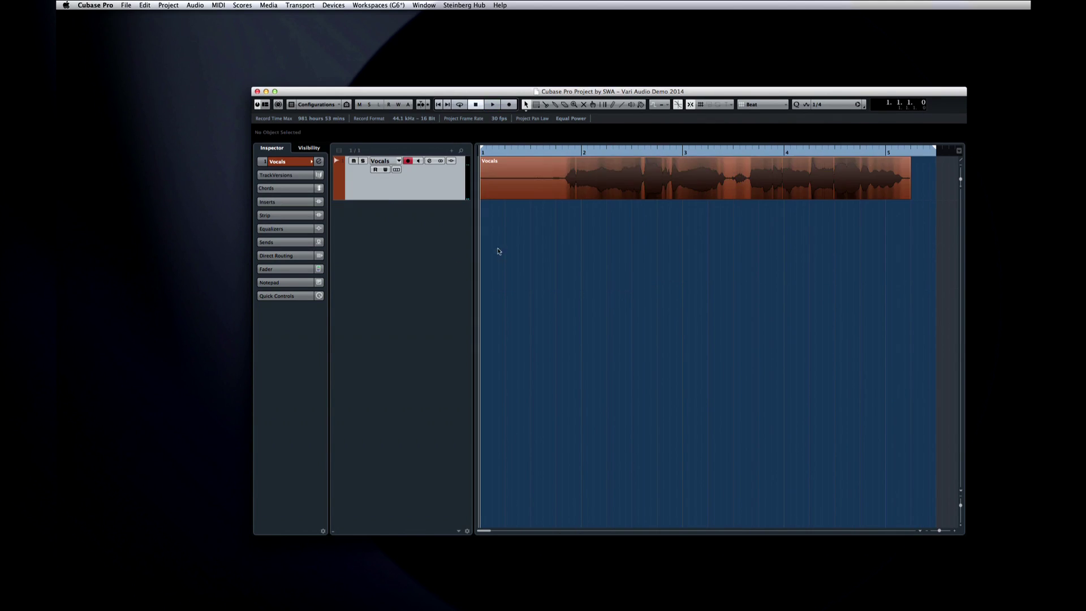
{"action": "left_click", "coordinate": [195, 5]}
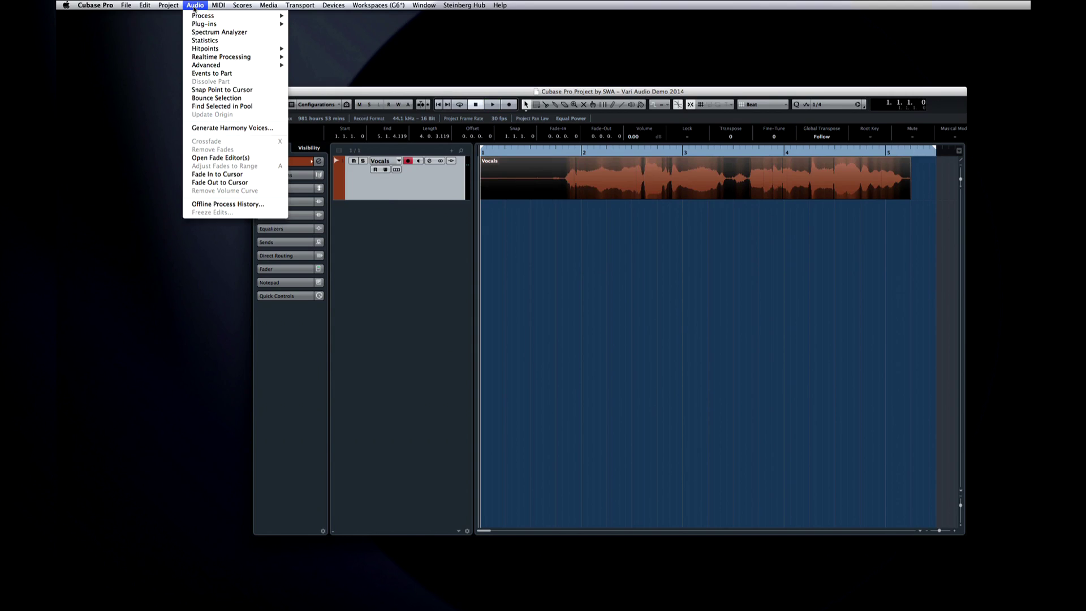
Regenerate harmony voices with Open Sample Editor after Completion enabled
{"action": "left_click", "coordinate": [226, 129]}
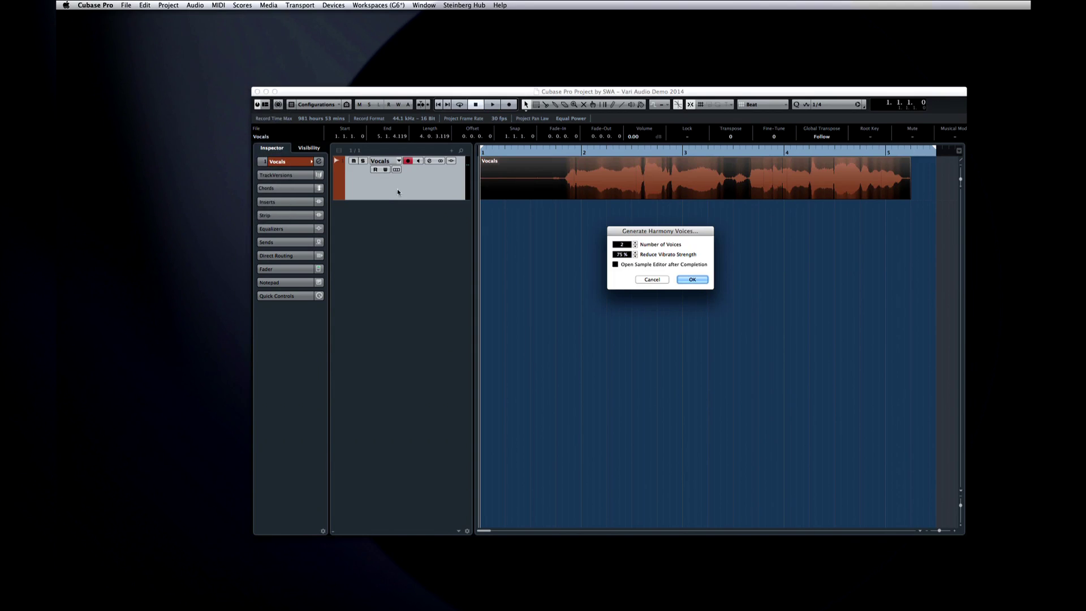
{"action": "left_click", "coordinate": [617, 264]}
{"action": "left_click", "coordinate": [679, 279]}
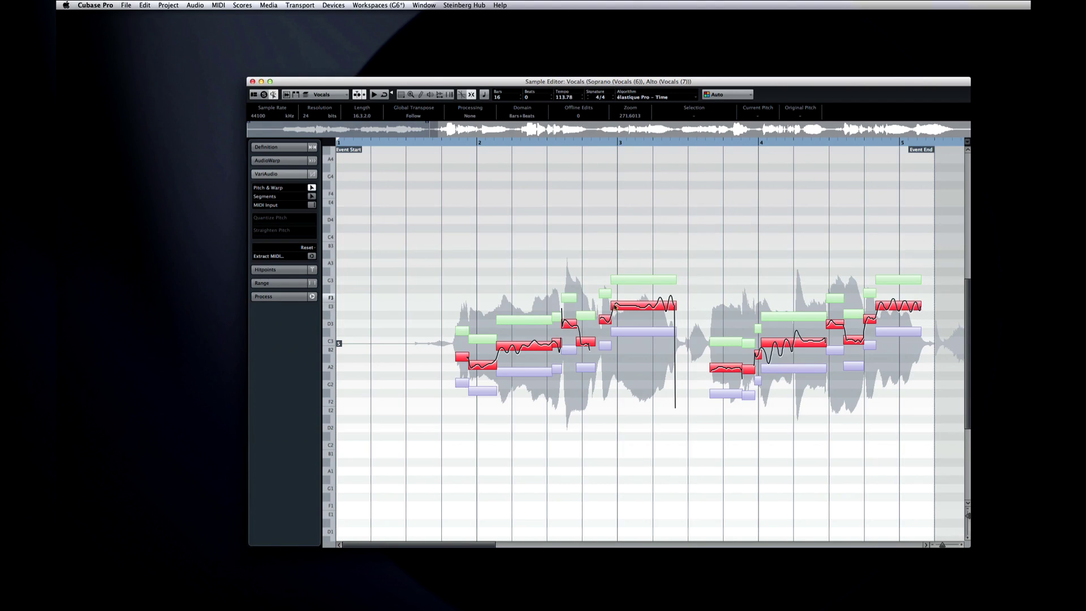
At bar 3, raise the Soprano note two semitones and lower the Alto note two semitones
{"action": "left_click", "coordinate": [529, 320]}
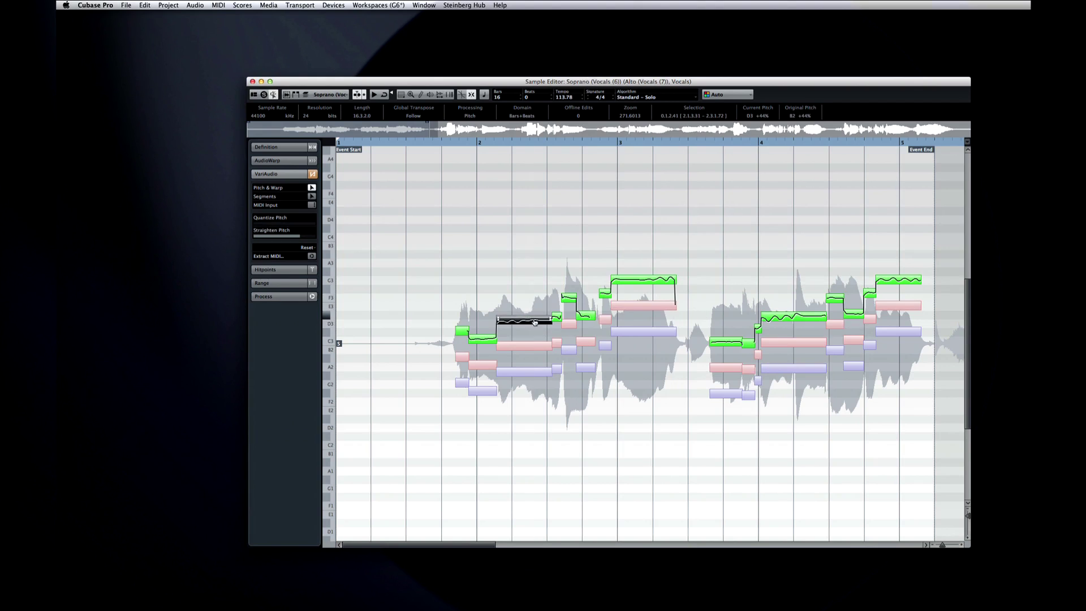
{"action": "left_click", "coordinate": [649, 278]}
{"action": "left_click_drag", "start_coordinate": [649, 278], "coordinate": [649, 262]}
{"action": "left_click_drag", "start_coordinate": [642, 331], "coordinate": [642, 360]}
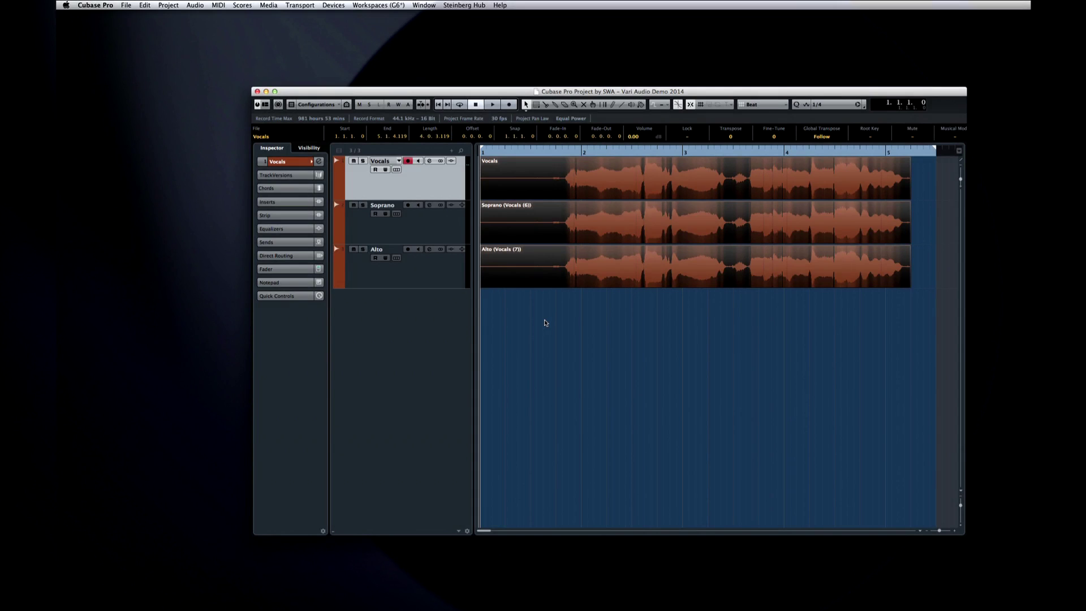
Undo the two harmonies, generate four voices (Soprano, Alto, Tenor, Bass), then undo them
{"action": "key", "text": "super+z"}
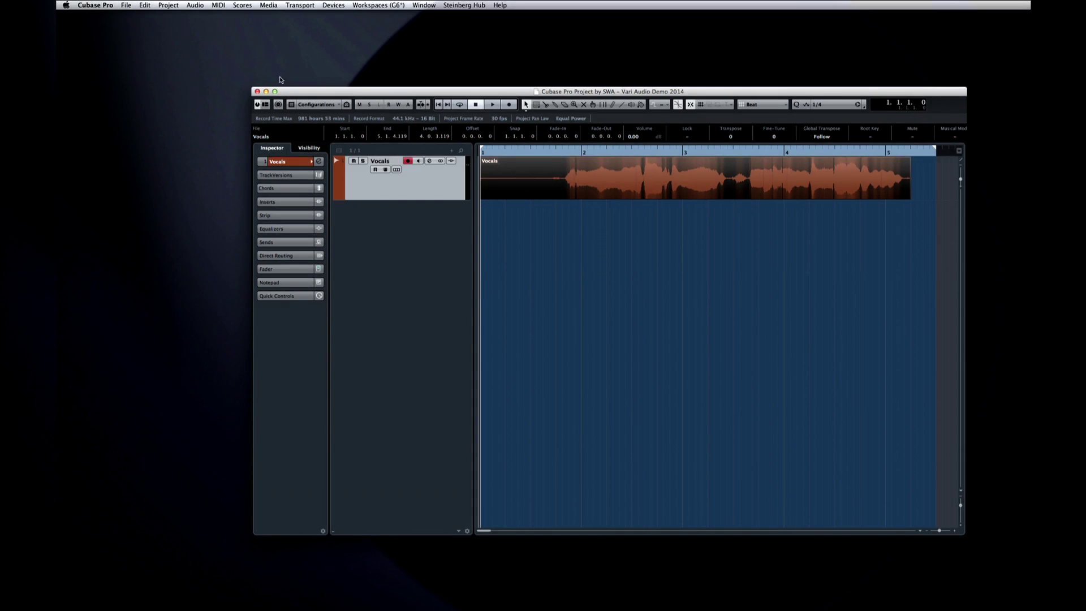
{"action": "left_click", "coordinate": [195, 5]}
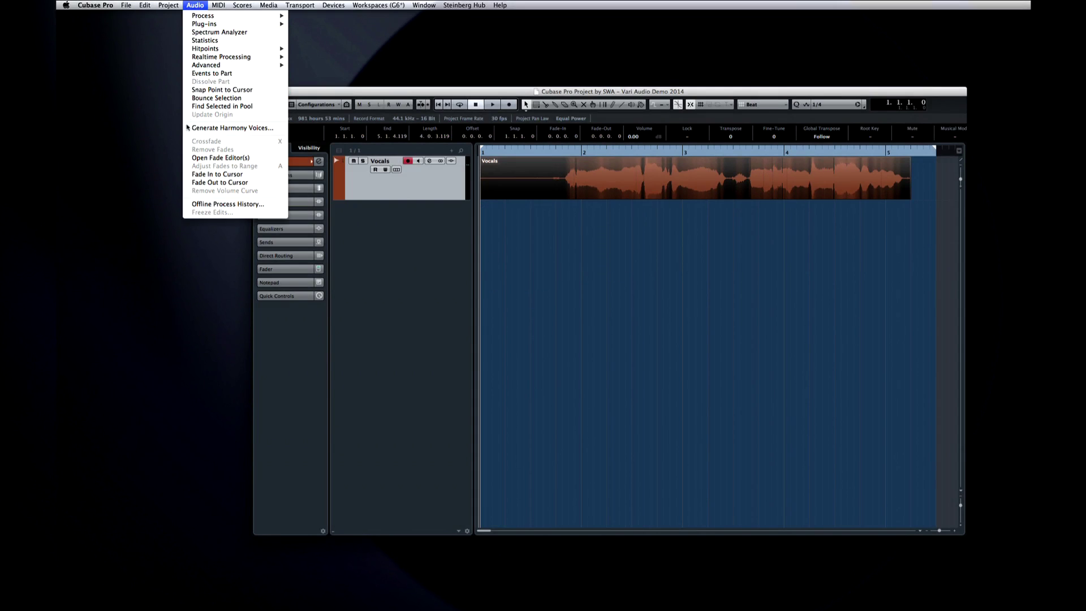
{"action": "left_click", "coordinate": [229, 128]}
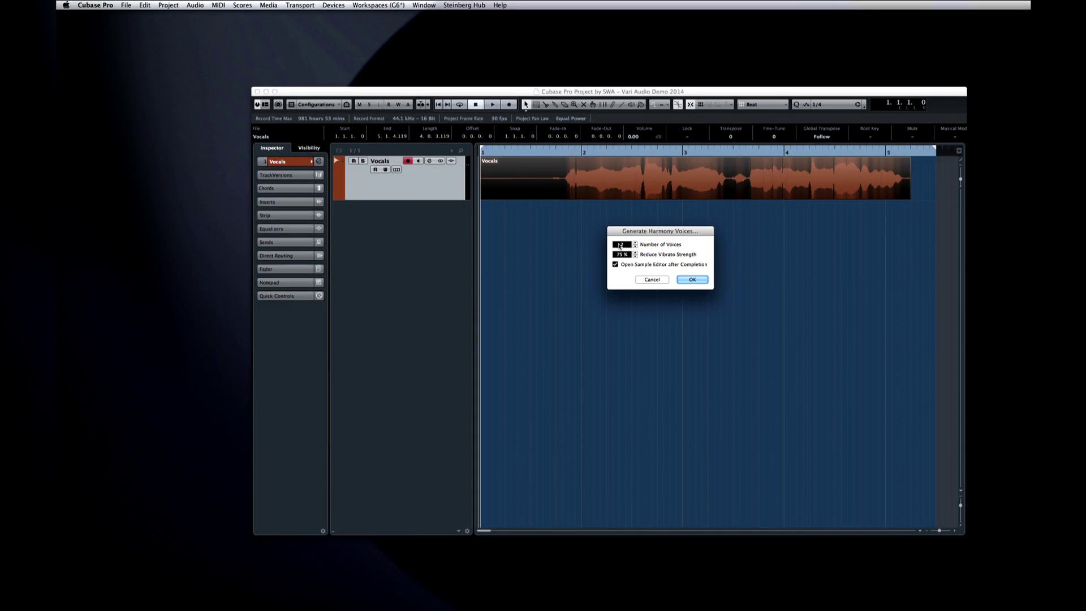
{"action": "left_click", "coordinate": [635, 243]}
{"action": "left_click", "coordinate": [635, 242]}
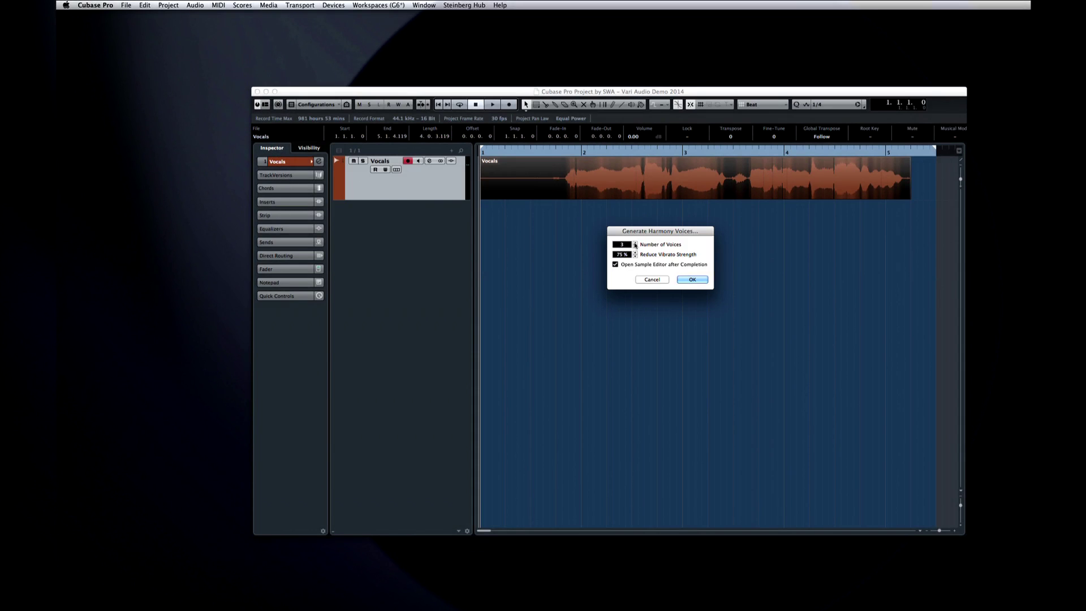
{"action": "left_click", "coordinate": [692, 279]}
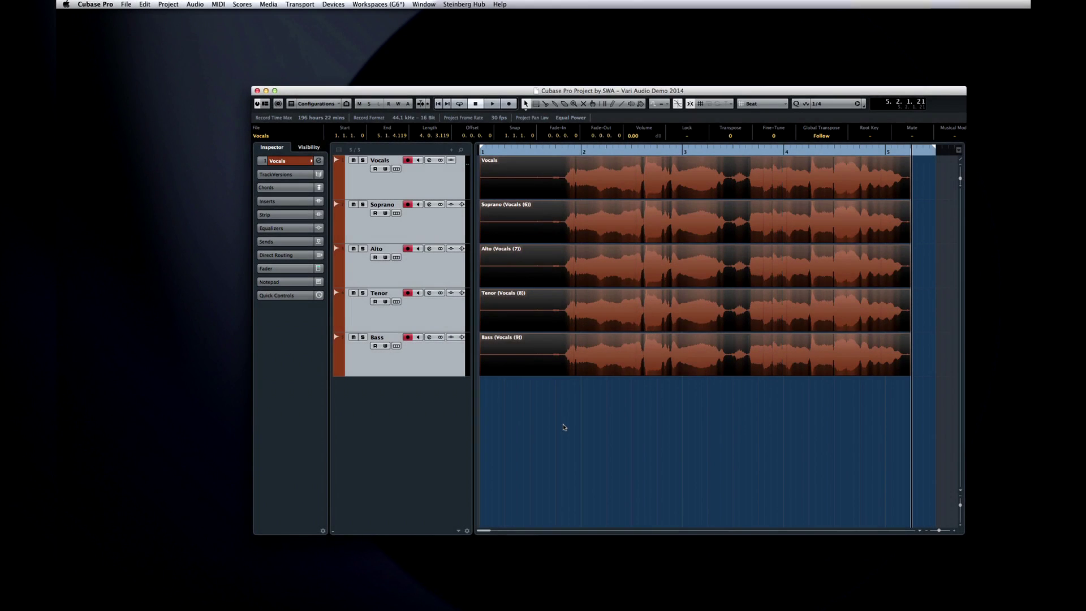
{"action": "key", "text": "super+z"}
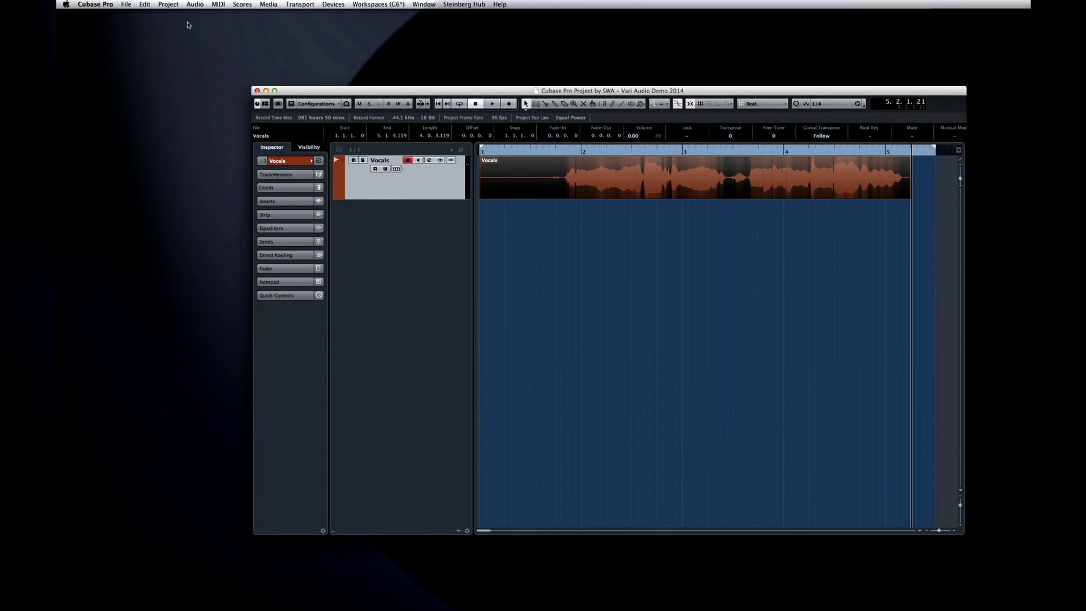
Generate Soprano and Alto harmony voices again, opening them in the Sample Editor
{"action": "left_click", "coordinate": [194, 4]}
{"action": "left_click", "coordinate": [232, 127]}
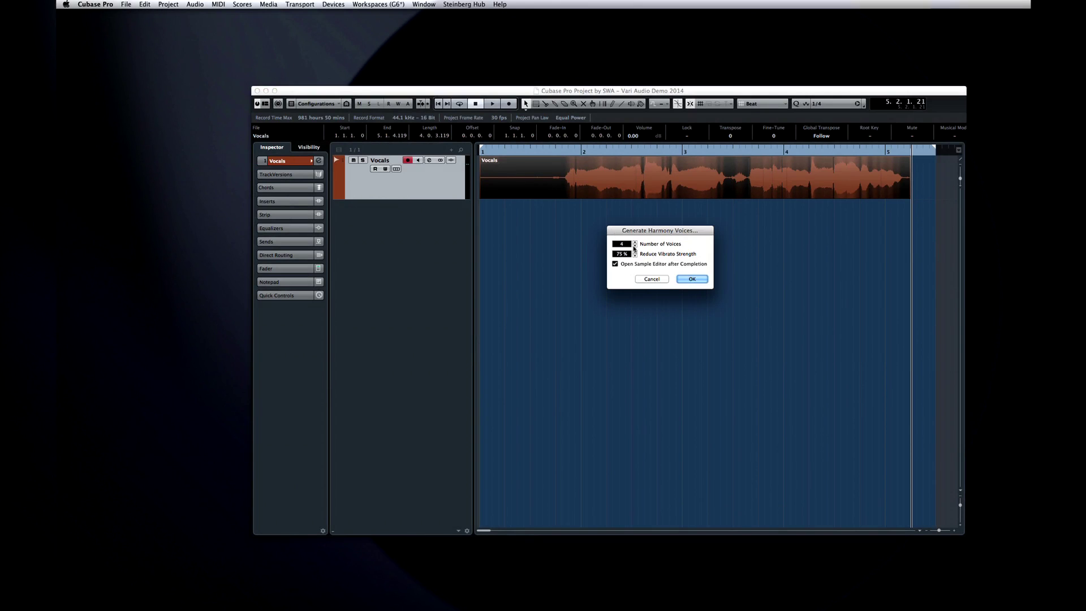
{"action": "left_click", "coordinate": [692, 278]}
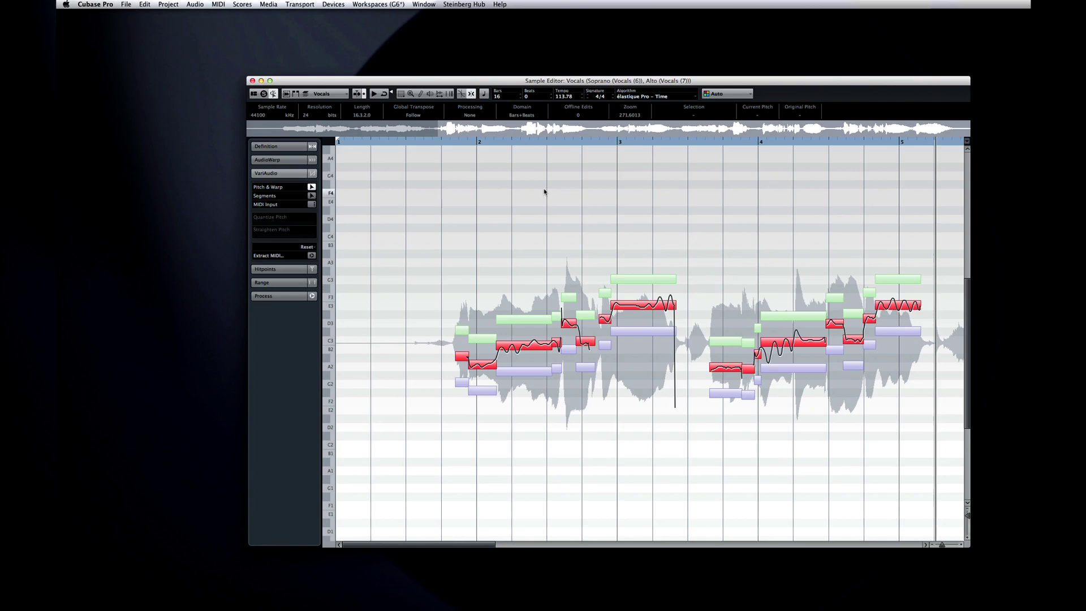
Play the harmonized vocal from early in bar 1, stop, and close the Sample Editor
{"action": "left_click", "coordinate": [441, 141]}
{"action": "key", "text": "space"}
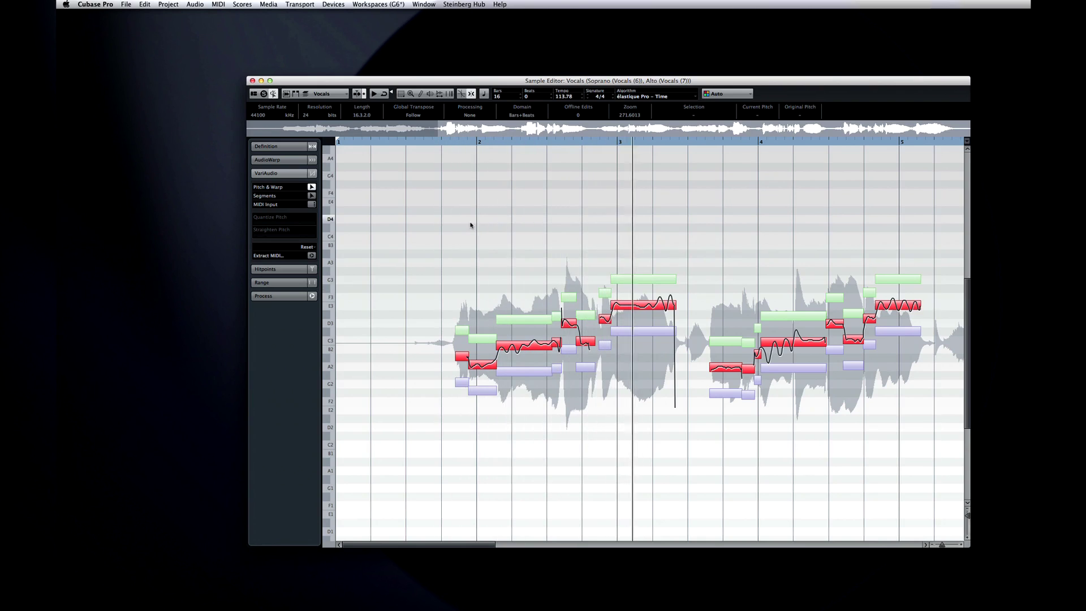
{"action": "key", "text": "space"}
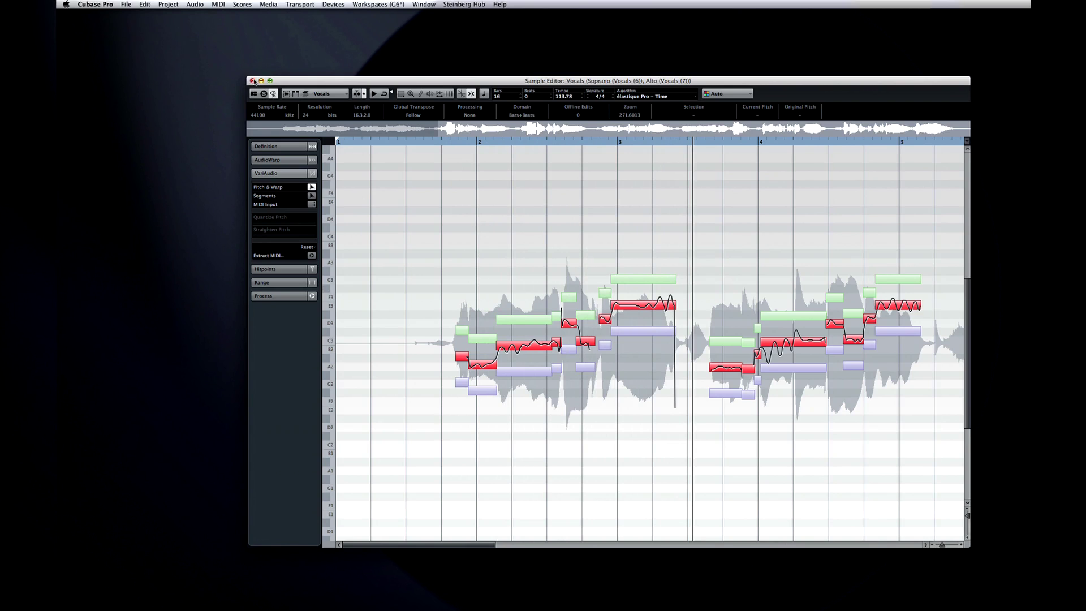
{"action": "left_click", "coordinate": [252, 80]}
Remove the Soprano and Alto tracks and add a Chord Track to the project
{"action": "left_click", "coordinate": [530, 337]}
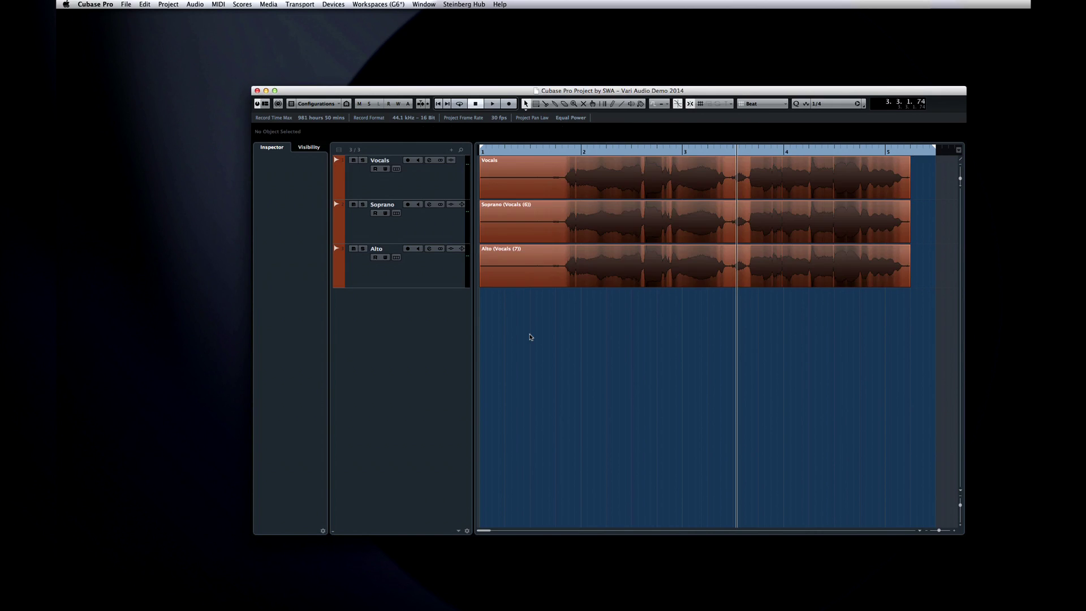
{"action": "key", "text": "super+z"}
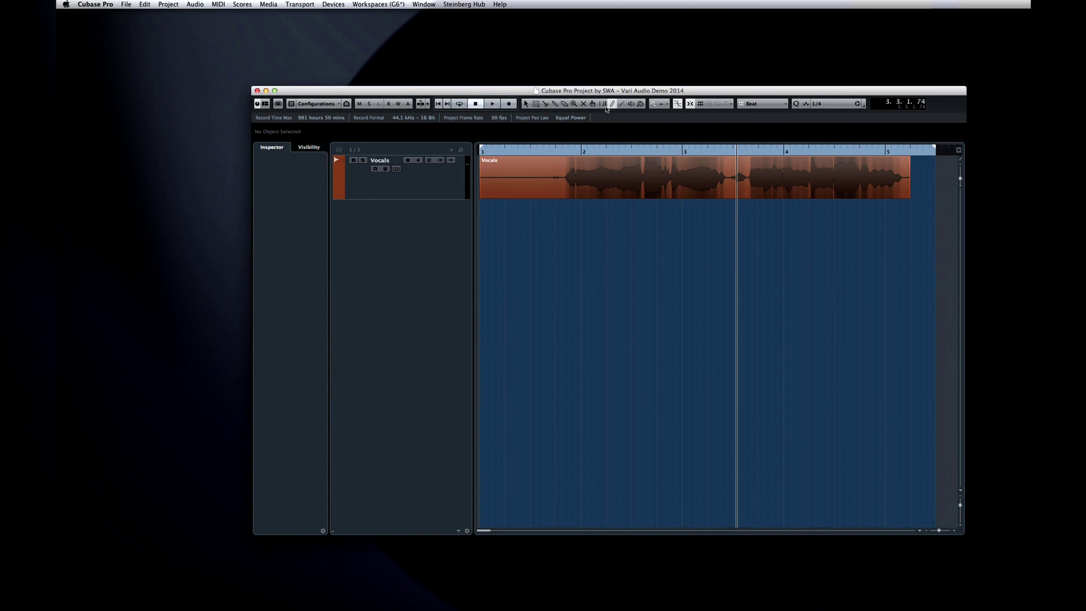
{"action": "right_click", "coordinate": [440, 227]}
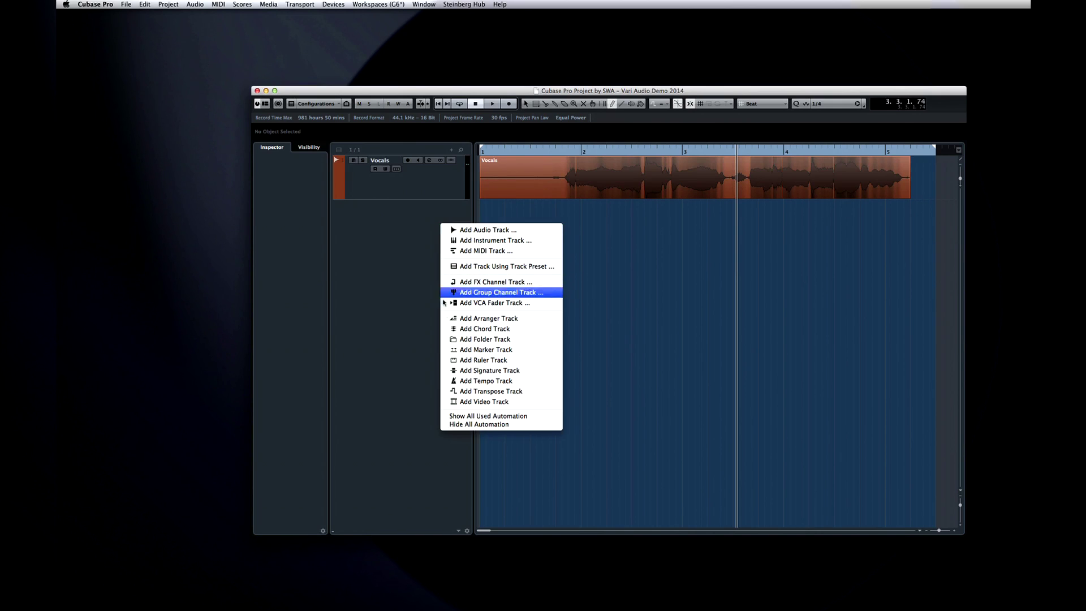
{"action": "left_click", "coordinate": [447, 328]}
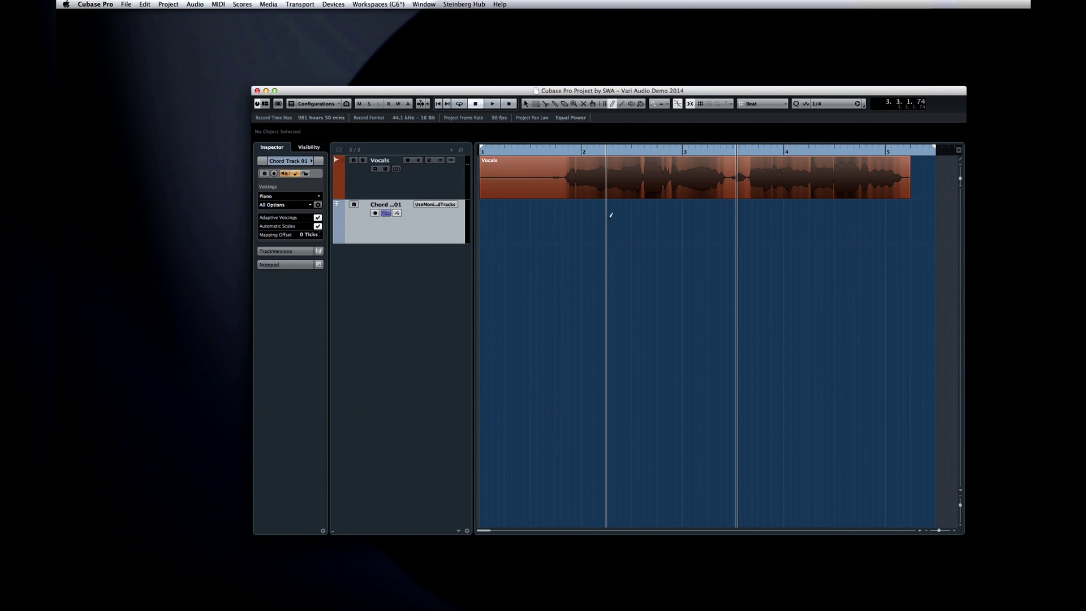
Create a chord event at bar 2 and set it to C major
{"action": "left_click", "coordinate": [591, 214]}
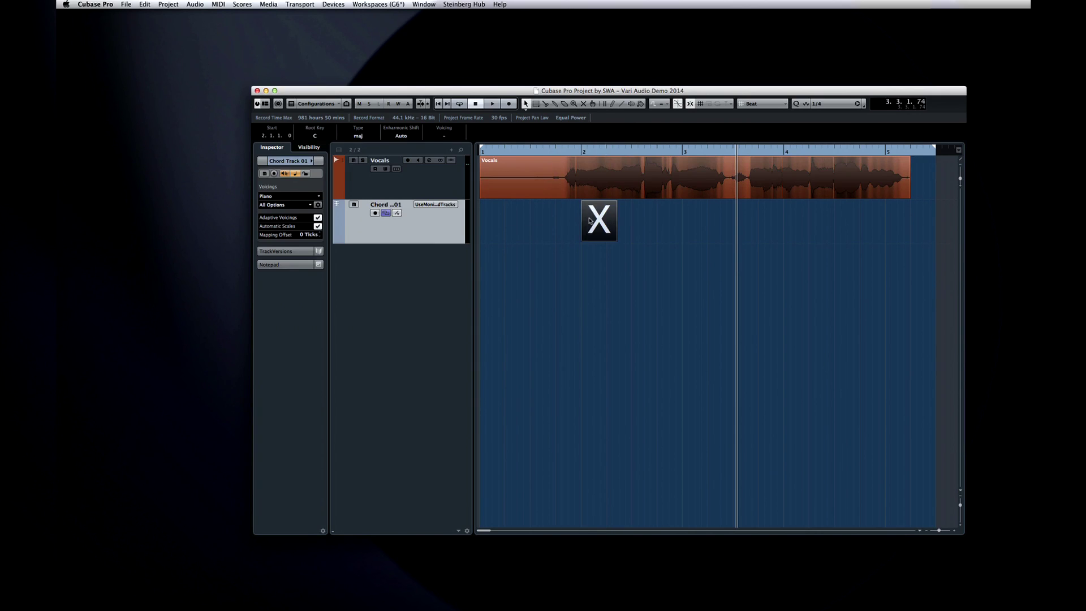
{"action": "double_click", "coordinate": [590, 214]}
{"action": "left_click", "coordinate": [547, 264]}
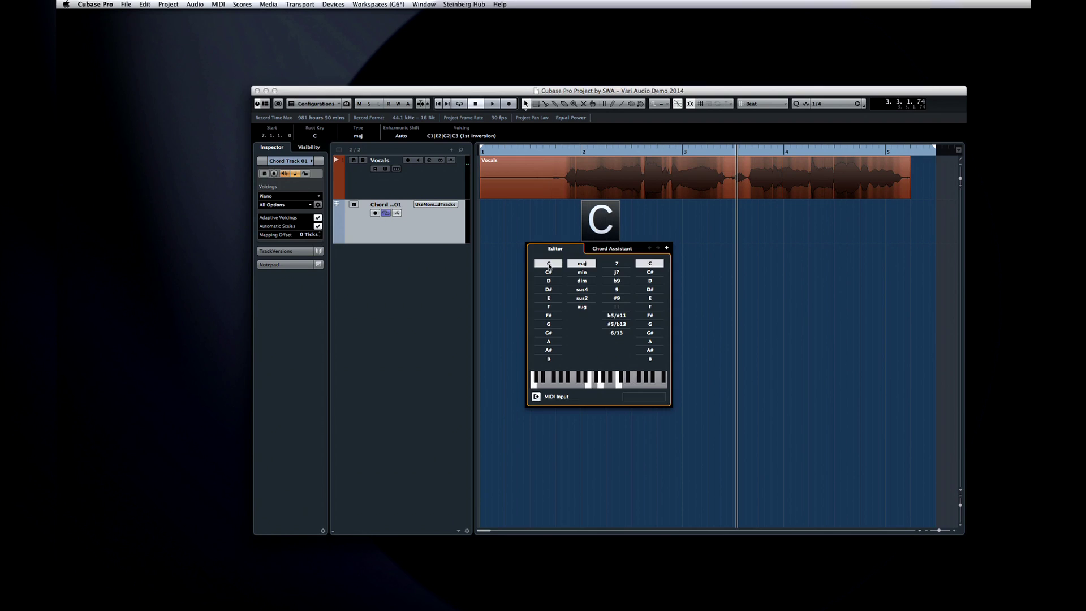
Generate two harmony voices from the Vocals event, play them in the Sample Editor, then close it
{"action": "left_click", "coordinate": [683, 234]}
{"action": "left_click", "coordinate": [533, 169]}
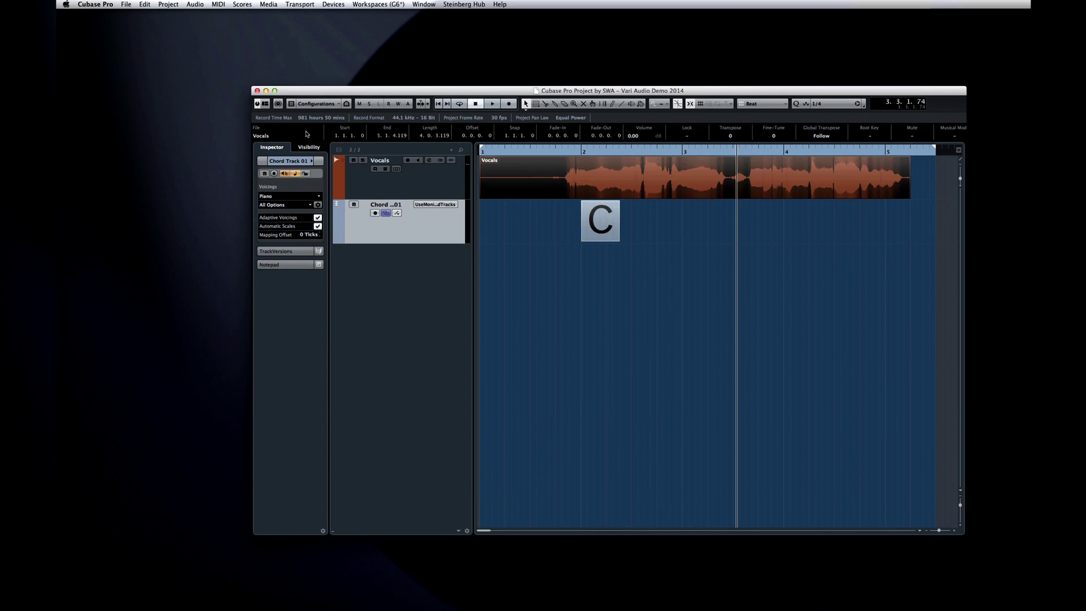
{"action": "left_click", "coordinate": [198, 5]}
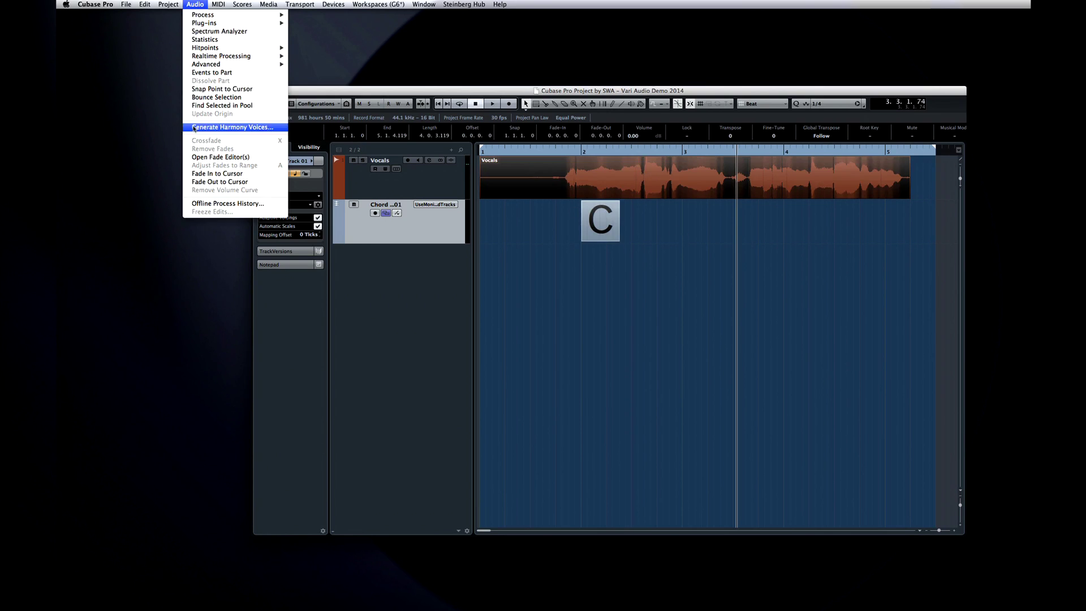
{"action": "left_click", "coordinate": [194, 127]}
{"action": "left_click", "coordinate": [687, 280]}
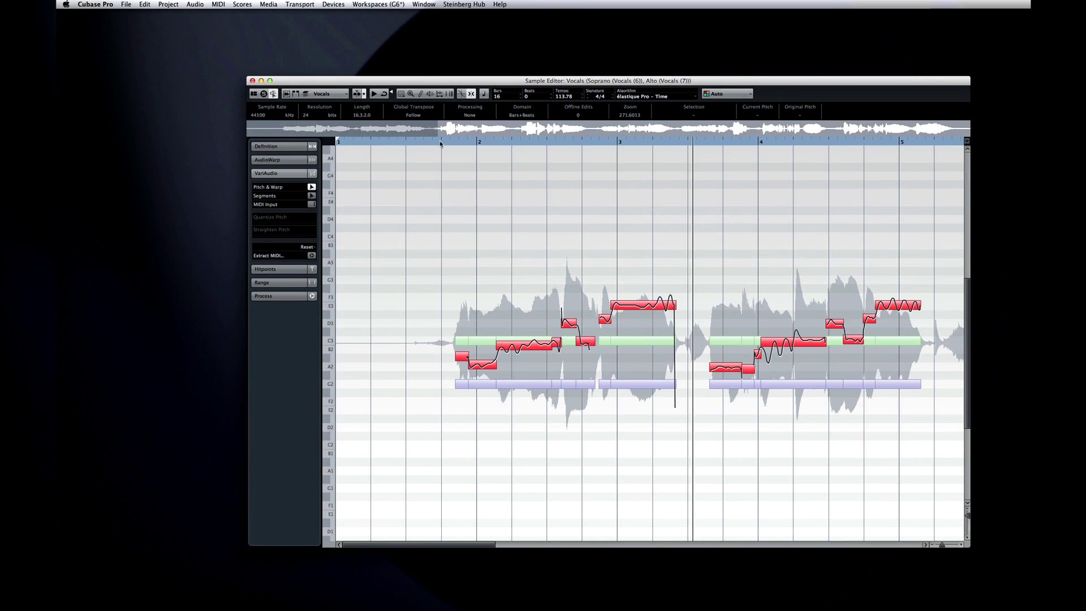
{"action": "left_click", "coordinate": [440, 143]}
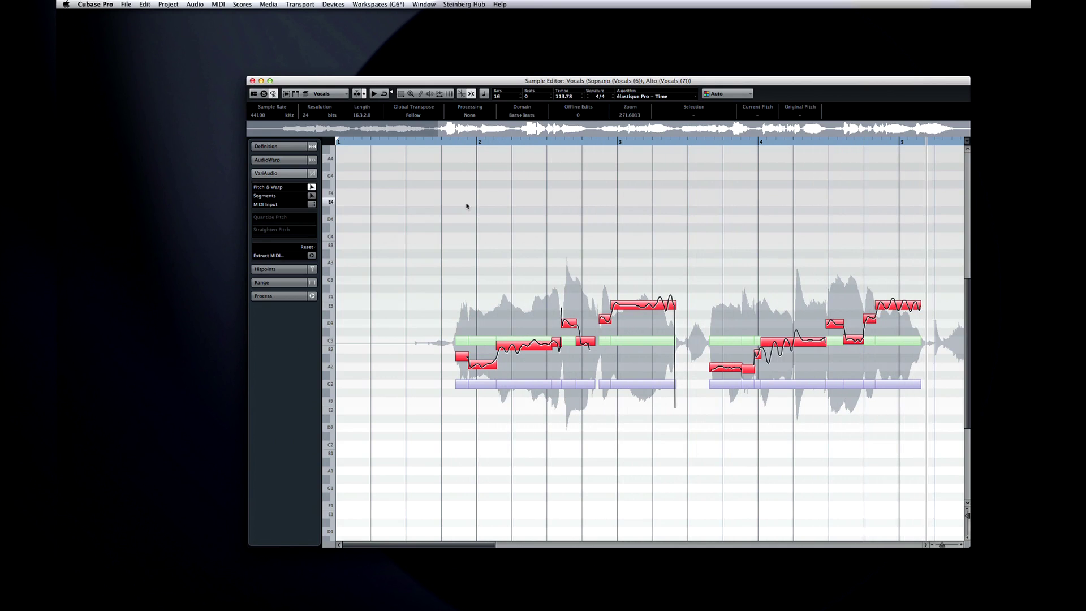
{"action": "left_click", "coordinate": [253, 80]}
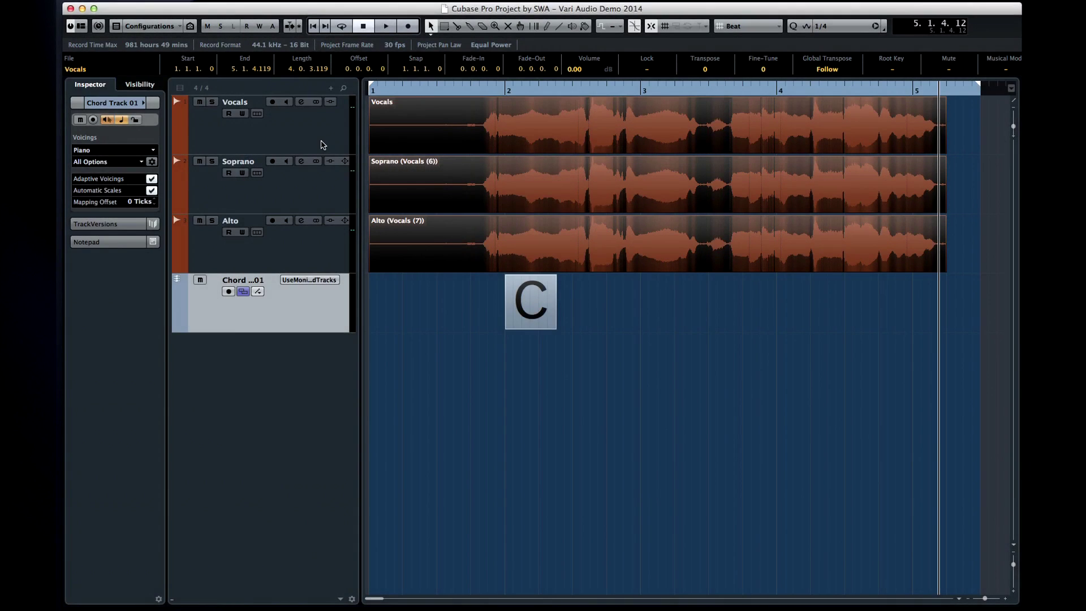
Set the Vocals track's Follow Chord Track to Chords, synchronizing its data to the first chord
{"action": "left_click", "coordinate": [443, 188]}
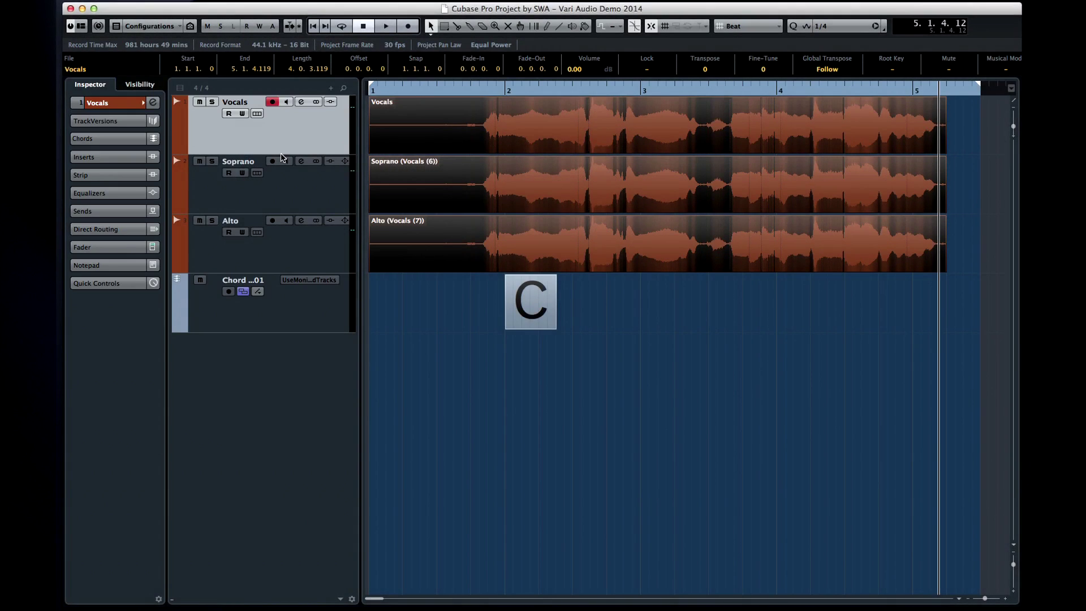
{"action": "left_click", "coordinate": [130, 140]}
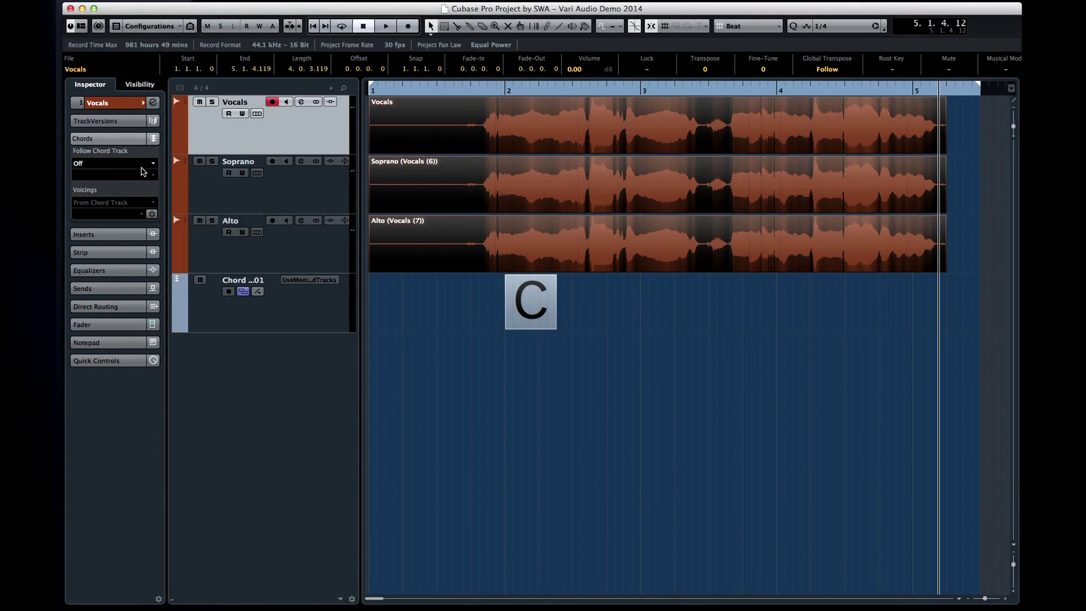
{"action": "left_click", "coordinate": [142, 169]}
{"action": "left_click", "coordinate": [132, 192]}
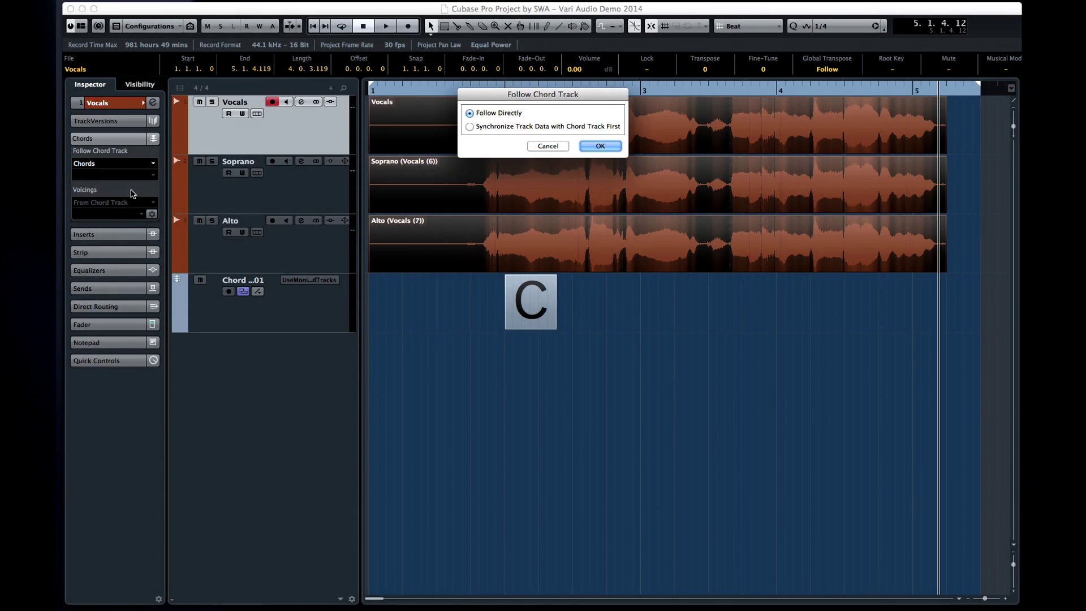
{"action": "left_click", "coordinate": [544, 126]}
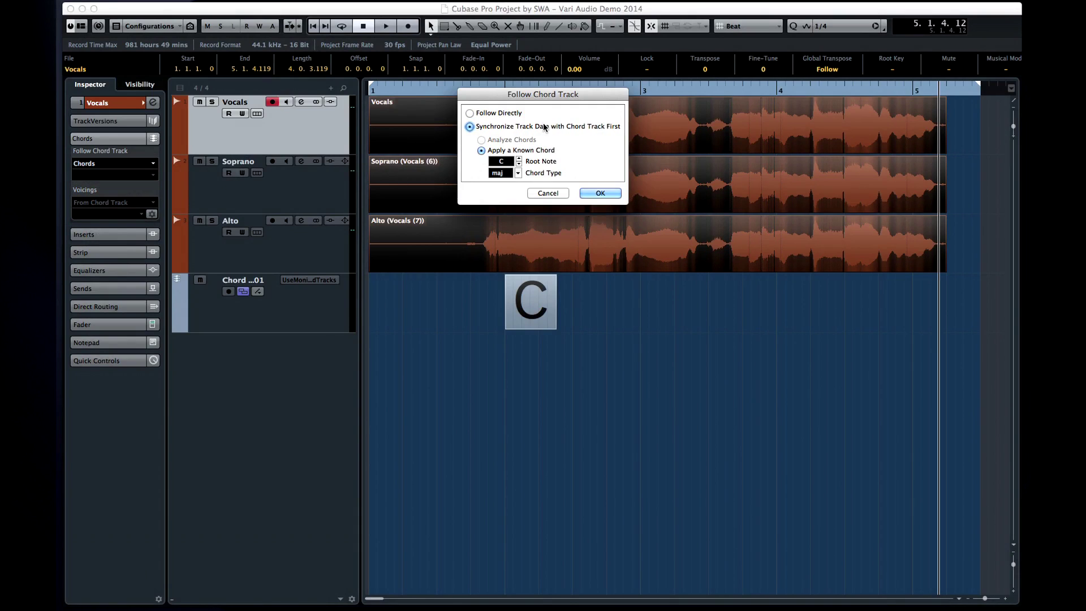
{"action": "left_click", "coordinate": [592, 193]}
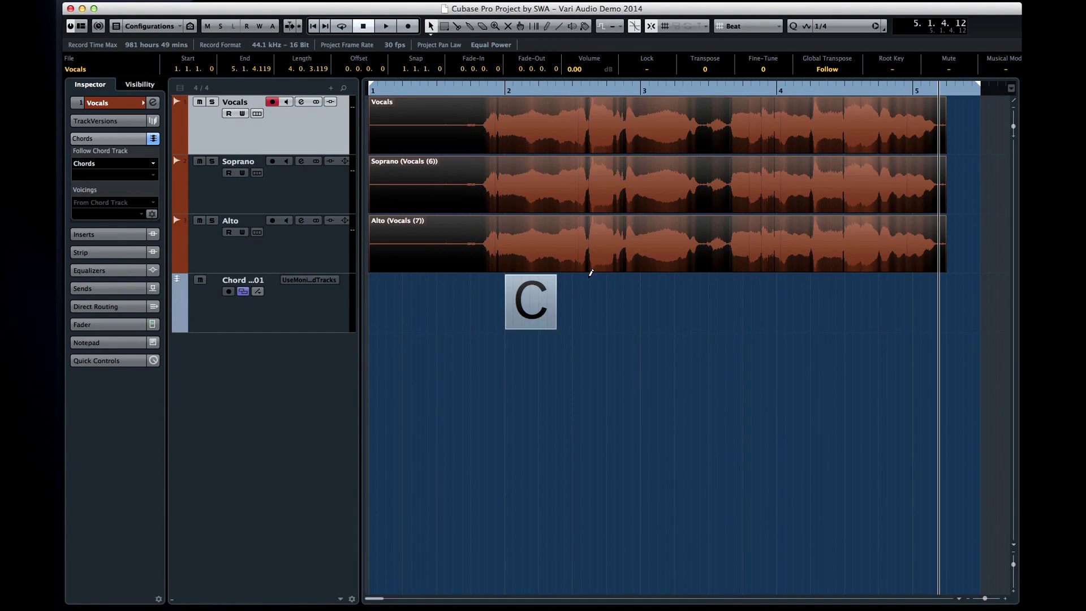
Draw two new chord events on the chord track at bars 3 and 4
{"action": "key", "text": "8"}
{"action": "left_click", "coordinate": [661, 294]}
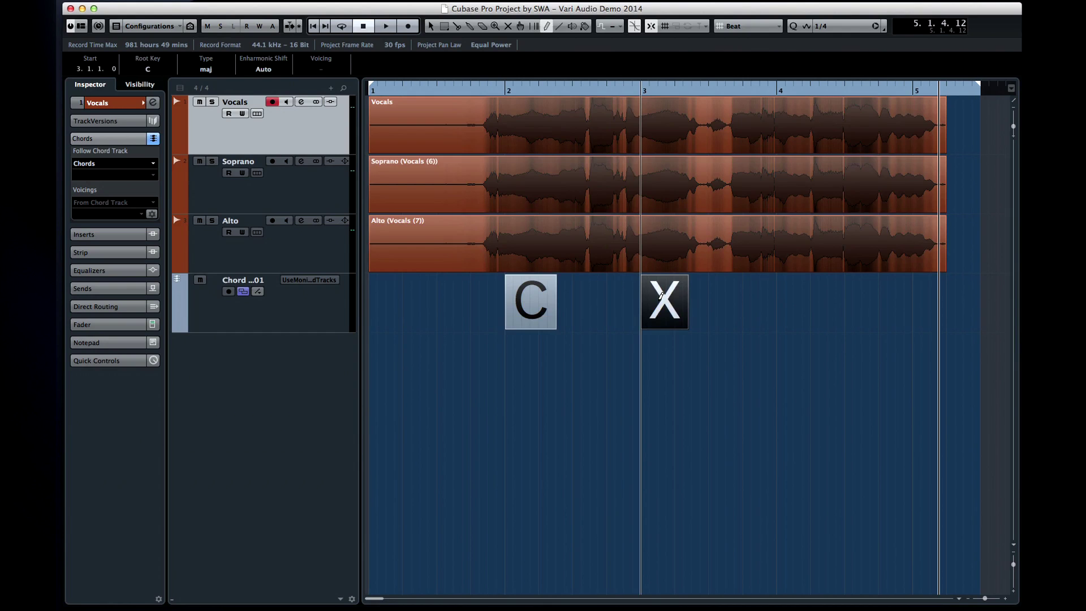
{"action": "left_click", "coordinate": [787, 293]}
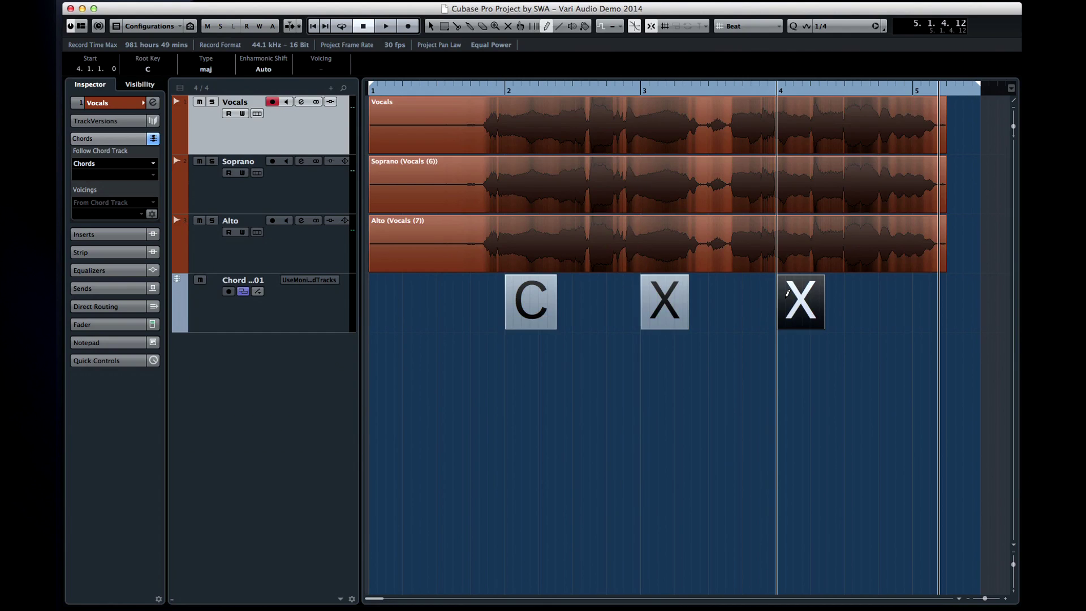
{"action": "key", "text": "1"}
Set the bar-3 chord to F and the bar-4 chord to G, then play from bar 1 to hear them
{"action": "double_click", "coordinate": [678, 300]}
{"action": "left_click", "coordinate": [596, 418]}
{"action": "double_click", "coordinate": [818, 300]}
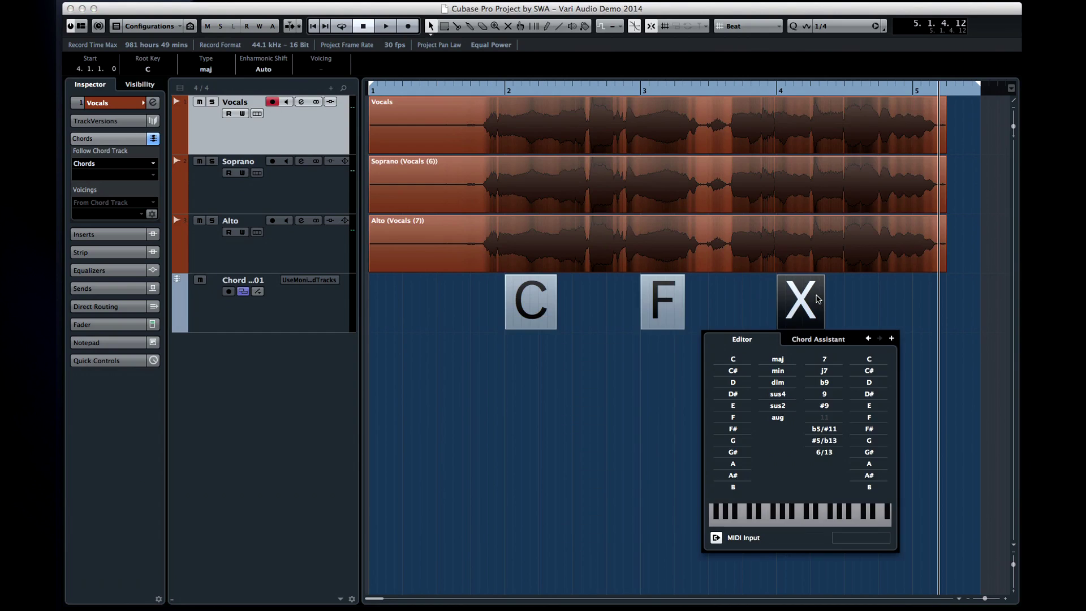
{"action": "left_click", "coordinate": [733, 440]}
{"action": "left_click", "coordinate": [460, 90]}
{"action": "key", "text": "space"}
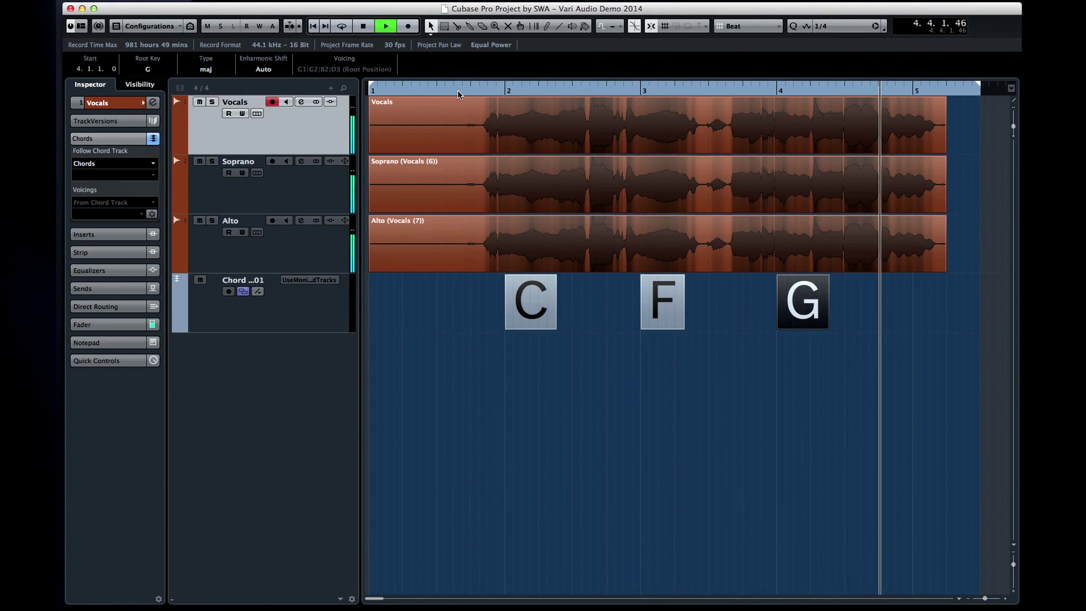
{"action": "key", "text": "space"}
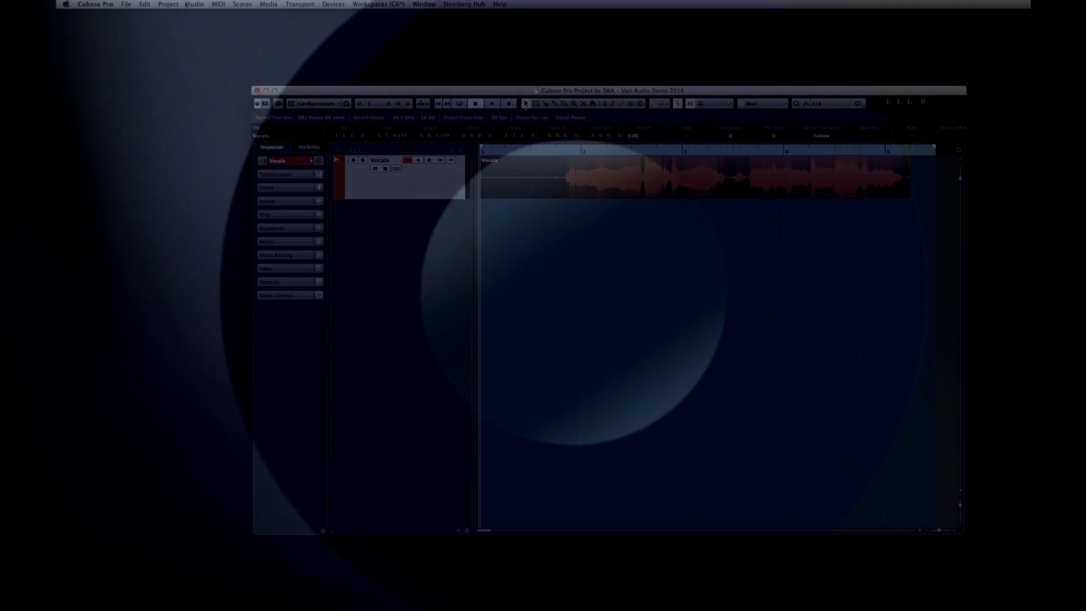
Generate 4 harmony voices for the vocal from the Audio menu
{"action": "left_click", "coordinate": [187, 4]}
{"action": "left_click", "coordinate": [196, 125]}
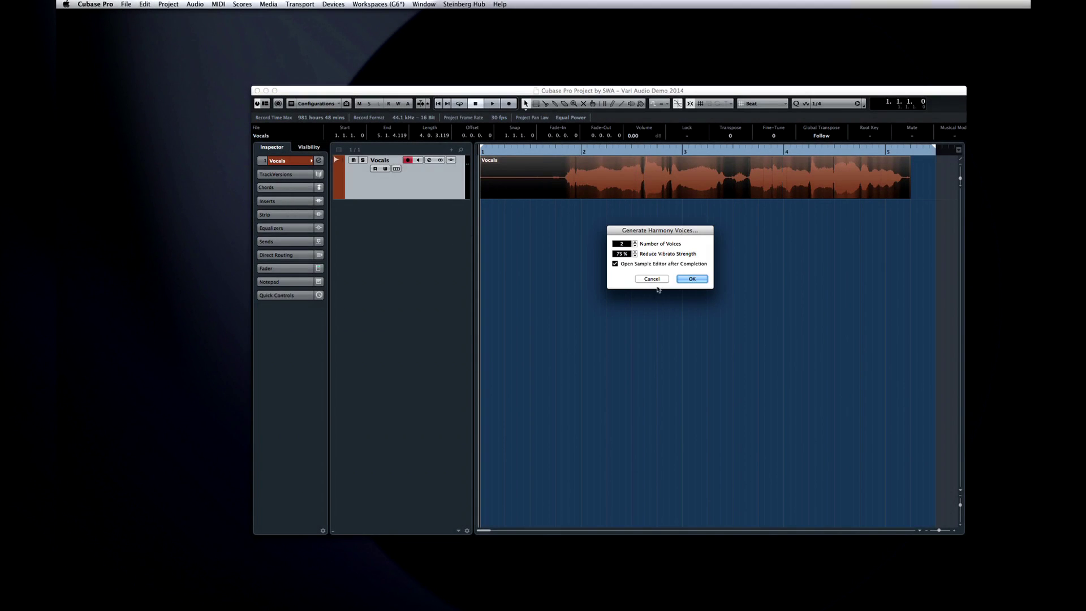
{"action": "left_click", "coordinate": [634, 241]}
{"action": "left_click", "coordinate": [634, 242]}
{"action": "left_click", "coordinate": [691, 279]}
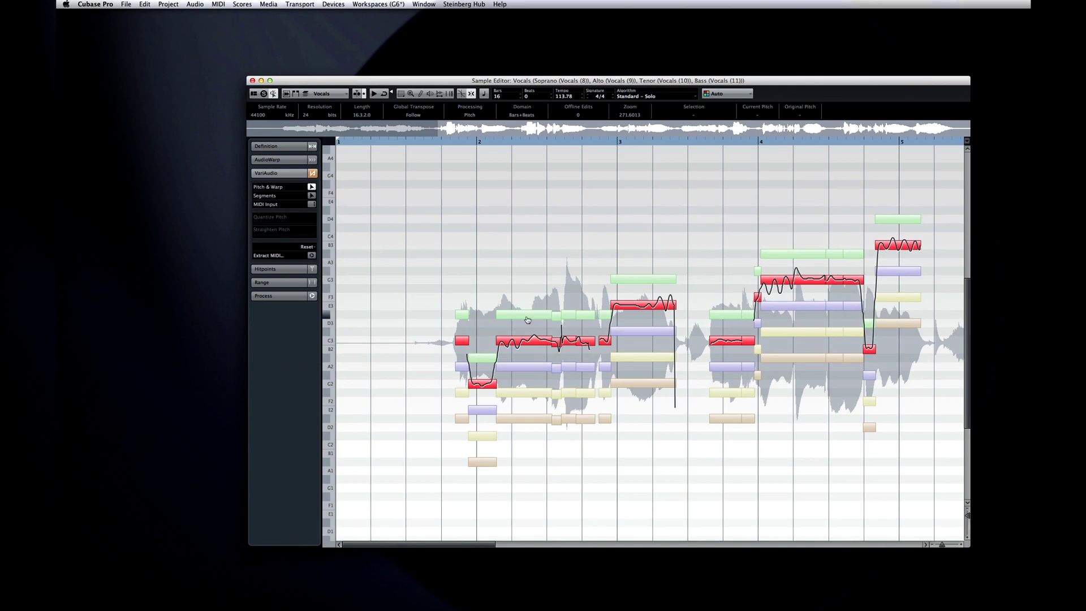
Test-drag the C3 note, then activate each harmony voice in turn, ending on Soprano
{"action": "mouse_move", "coordinate": [525, 342]}
{"action": "left_mouse_down"}
{"action": "mouse_move", "coordinate": [524, 324]}
{"action": "mouse_move", "coordinate": [523, 346]}
{"action": "left_mouse_up"}
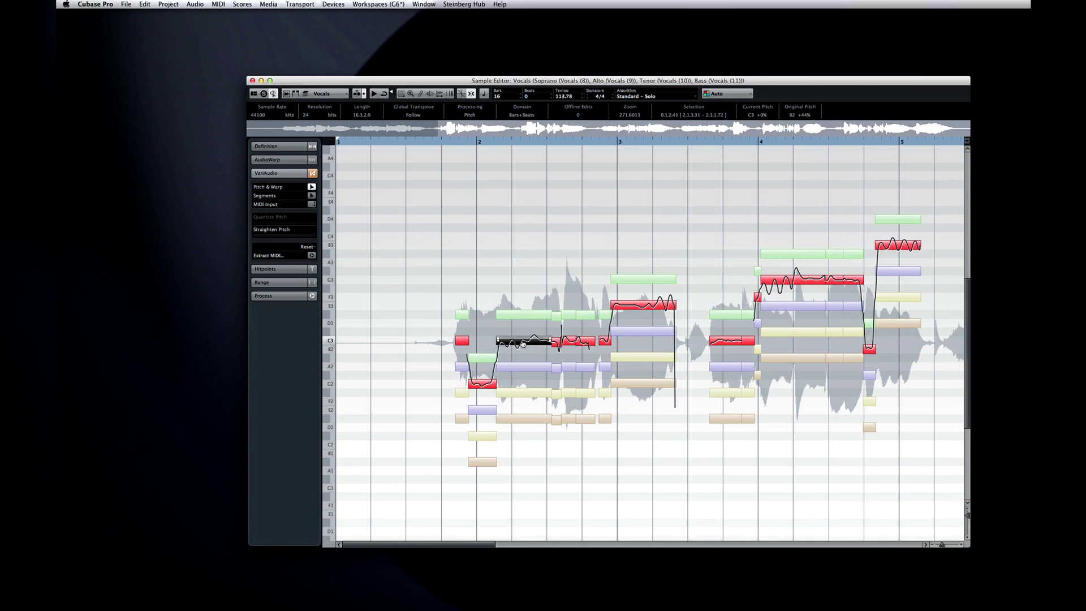
{"action": "left_click", "coordinate": [523, 314]}
{"action": "left_click", "coordinate": [523, 367]}
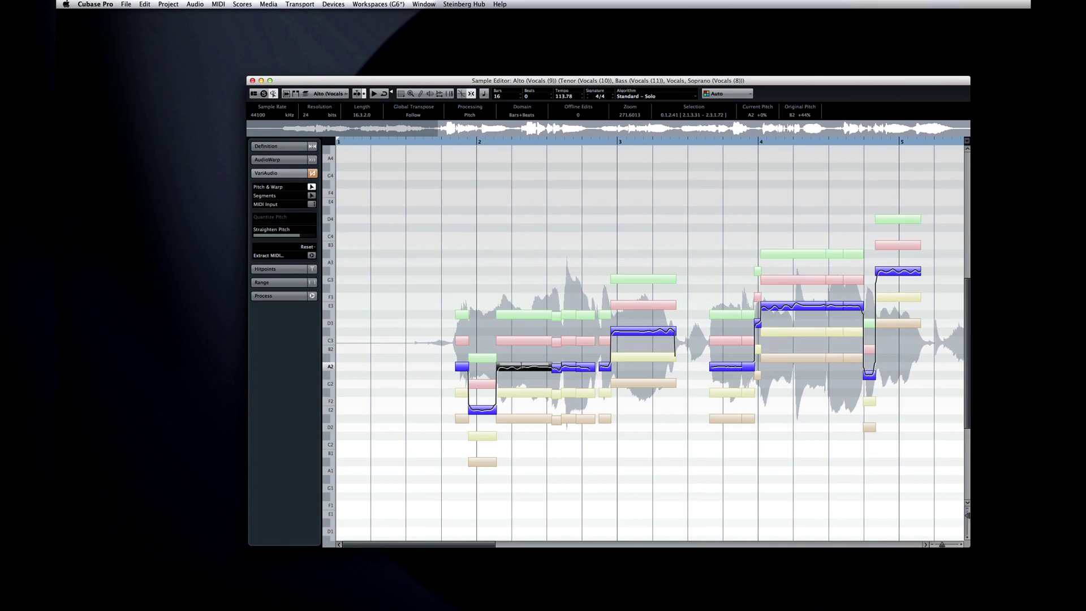
{"action": "left_click", "coordinate": [523, 393]}
{"action": "left_click", "coordinate": [523, 419]}
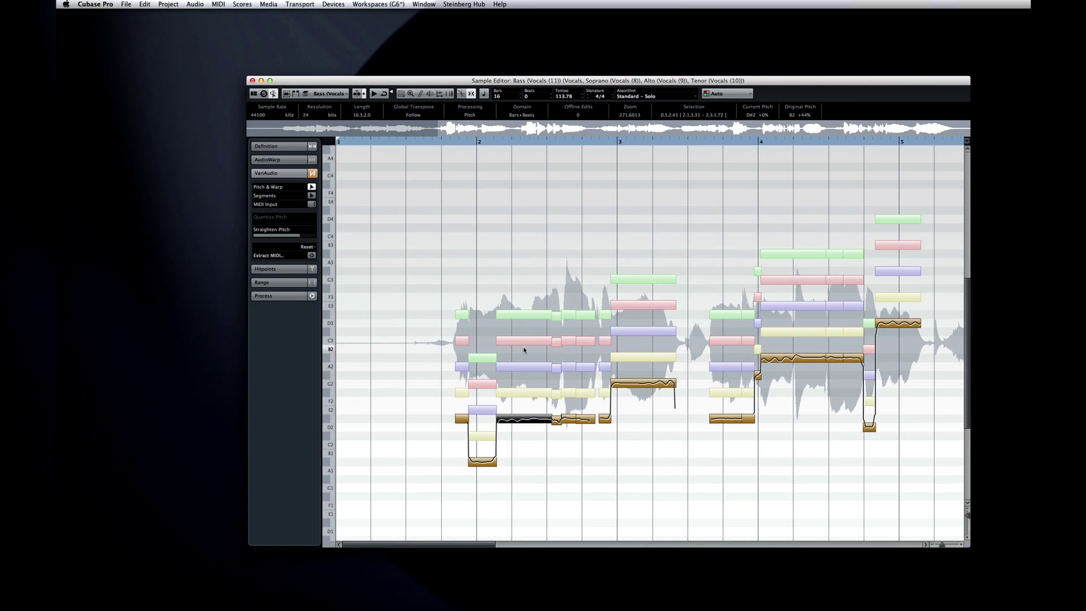
{"action": "left_click", "coordinate": [526, 313]}
Pick Alto, then Bass, in the Edit VariAudio Part dropdown
{"action": "left_click", "coordinate": [346, 95]}
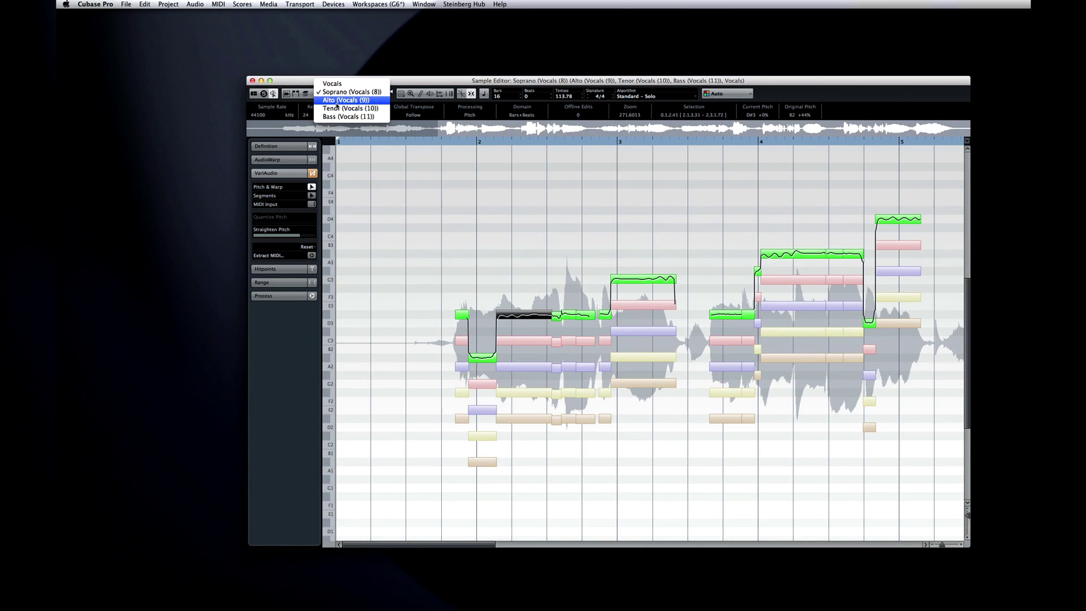
{"action": "left_click", "coordinate": [342, 102]}
{"action": "left_click", "coordinate": [340, 95]}
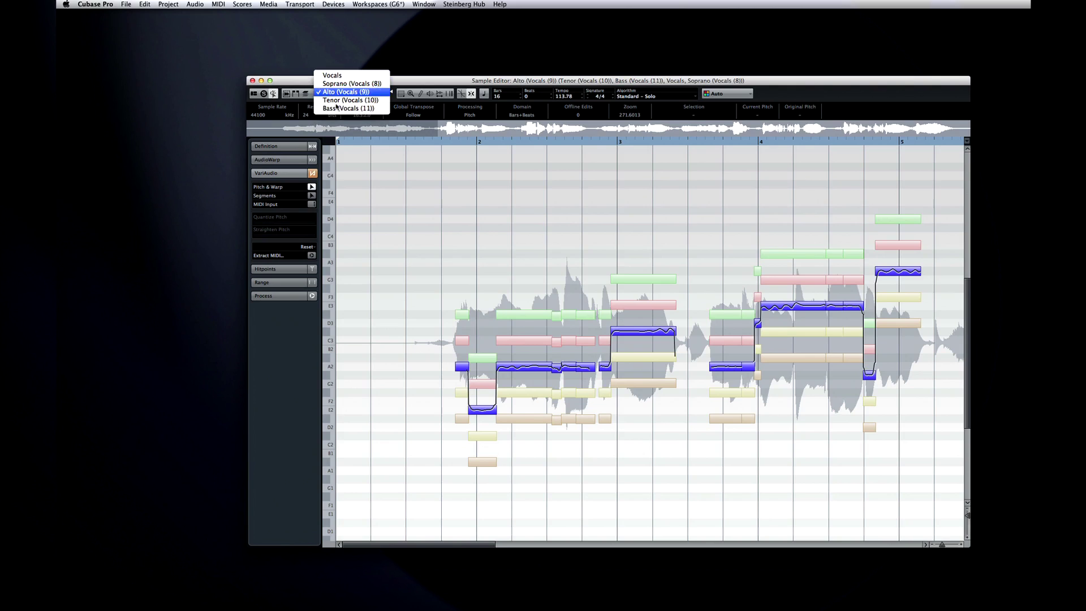
{"action": "left_click", "coordinate": [337, 107]}
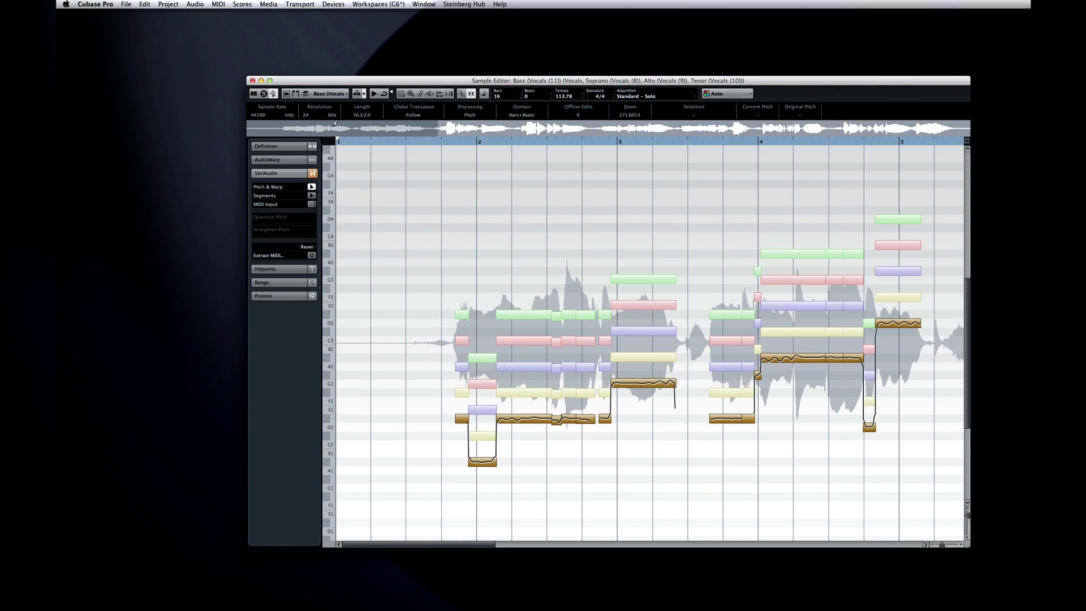
{"action": "left_click", "coordinate": [726, 95]}
{"action": "left_click", "coordinate": [732, 100]}
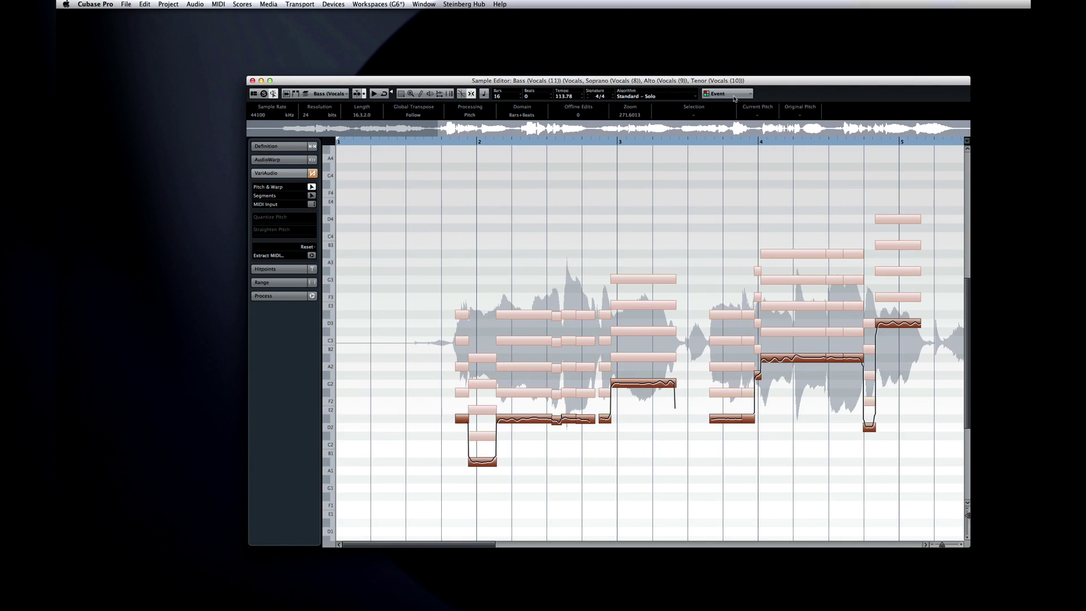
{"action": "left_click", "coordinate": [733, 96]}
{"action": "left_click", "coordinate": [738, 110]}
{"action": "left_click", "coordinate": [742, 96]}
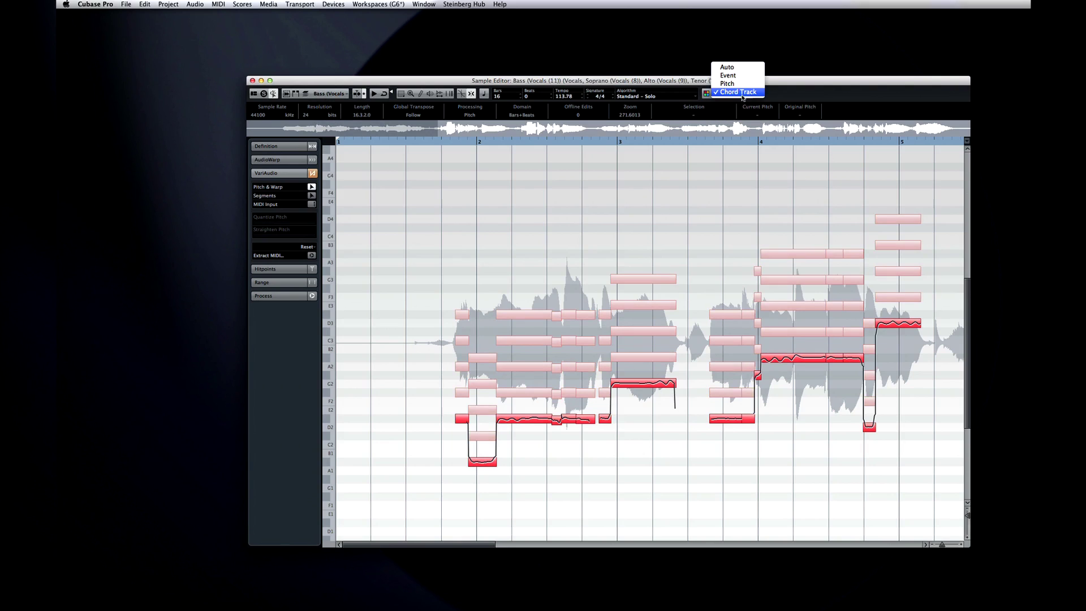
{"action": "left_click", "coordinate": [735, 83]}
{"action": "left_click", "coordinate": [741, 95]}
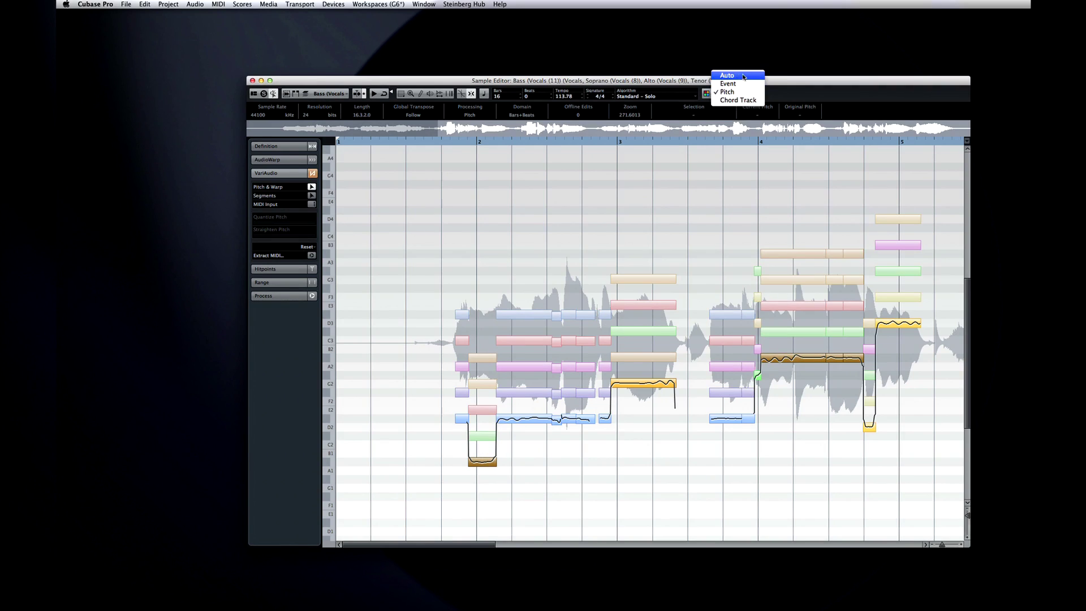
{"action": "left_click", "coordinate": [743, 78]}
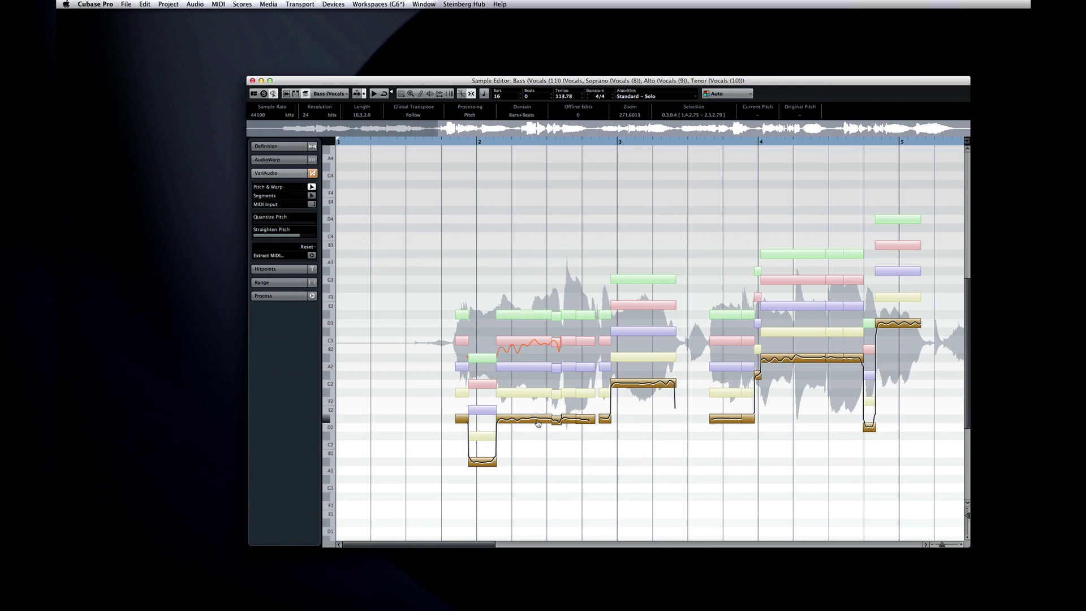
Select the bar-2 notes across the lead and all four voices, raise them a few semitones, then deselect
{"action": "left_click_drag", "start_coordinate": [537, 423], "coordinate": [538, 423]}
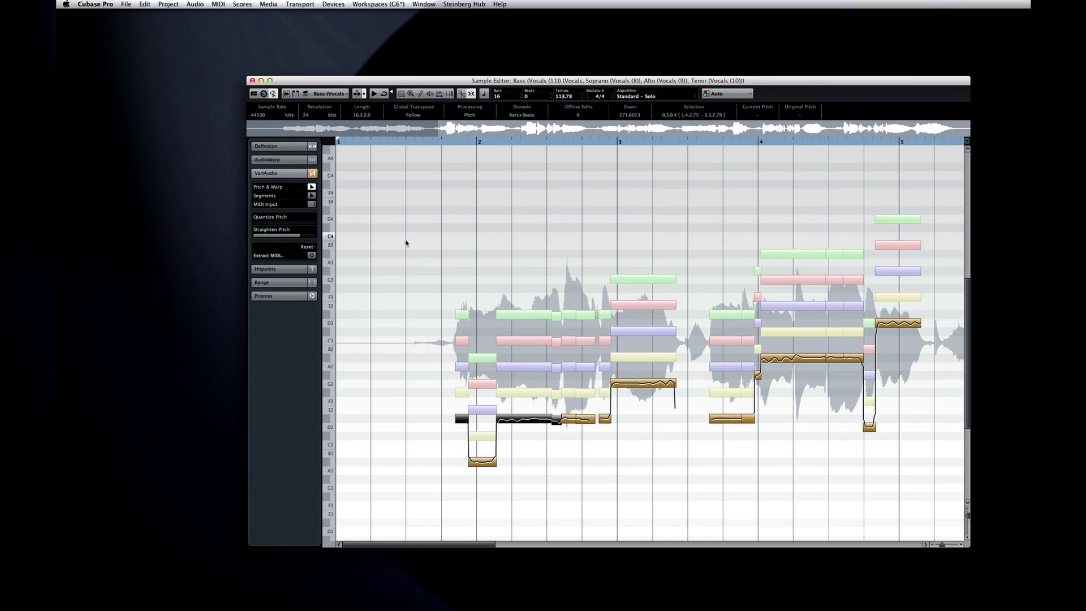
{"action": "left_click_drag", "start_coordinate": [406, 240], "coordinate": [604, 467]}
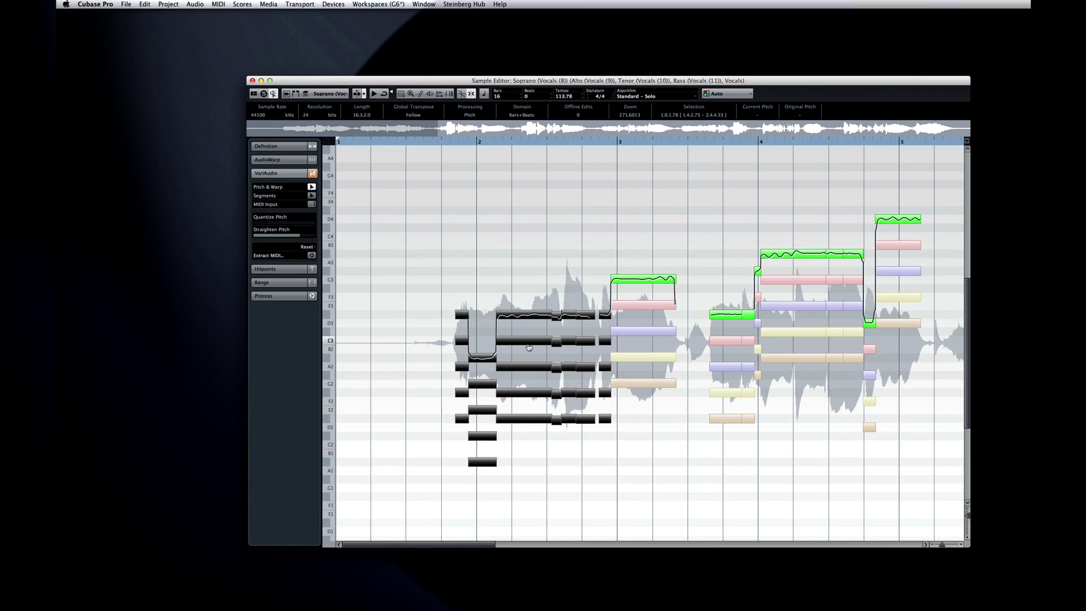
{"action": "left_click_drag", "start_coordinate": [529, 347], "coordinate": [532, 309]}
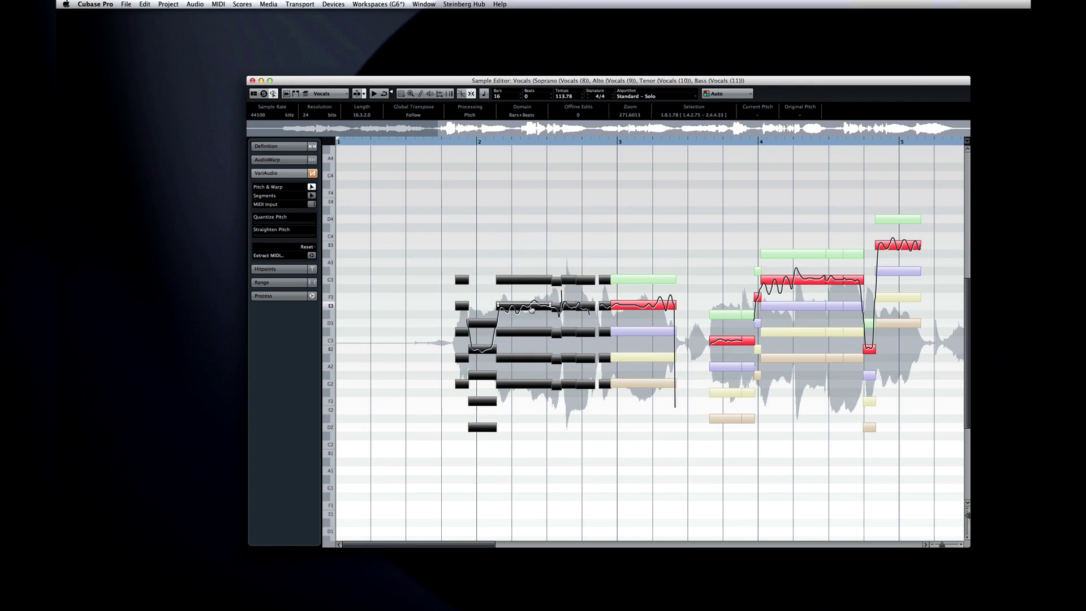
{"action": "left_click", "coordinate": [656, 427]}
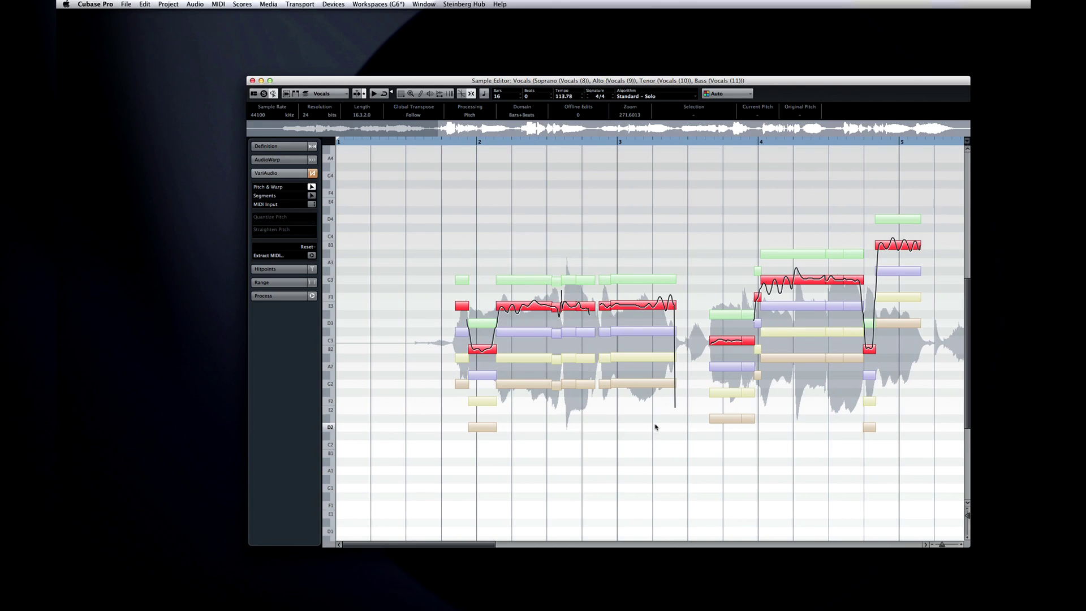